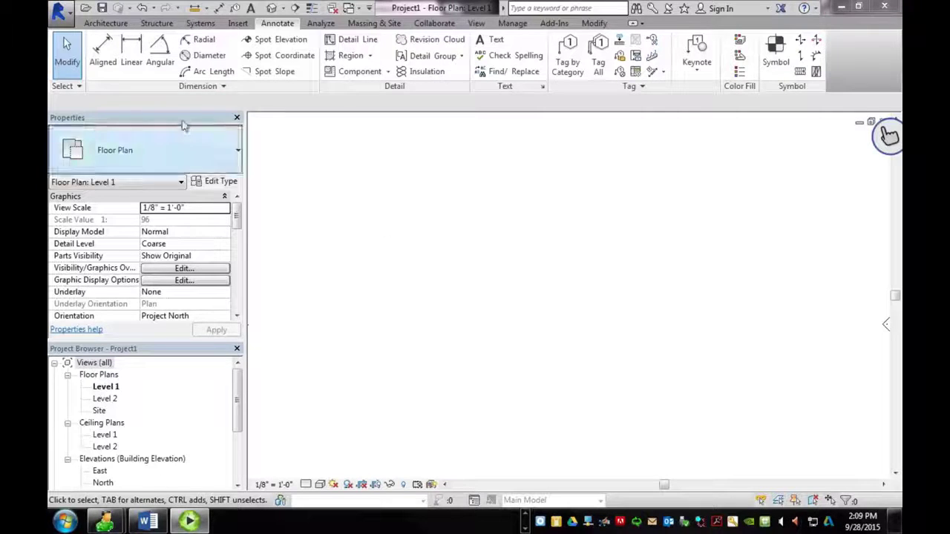
From the Wall dropdown's save reminder, save the project as Project1.
{"action": "left_click", "coordinate": [105, 24]}
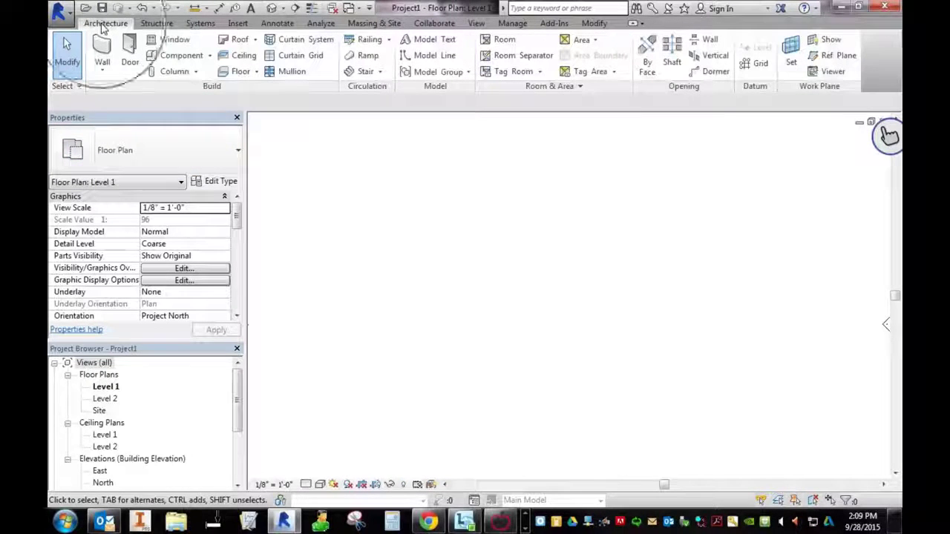
{"action": "left_click", "coordinate": [102, 67]}
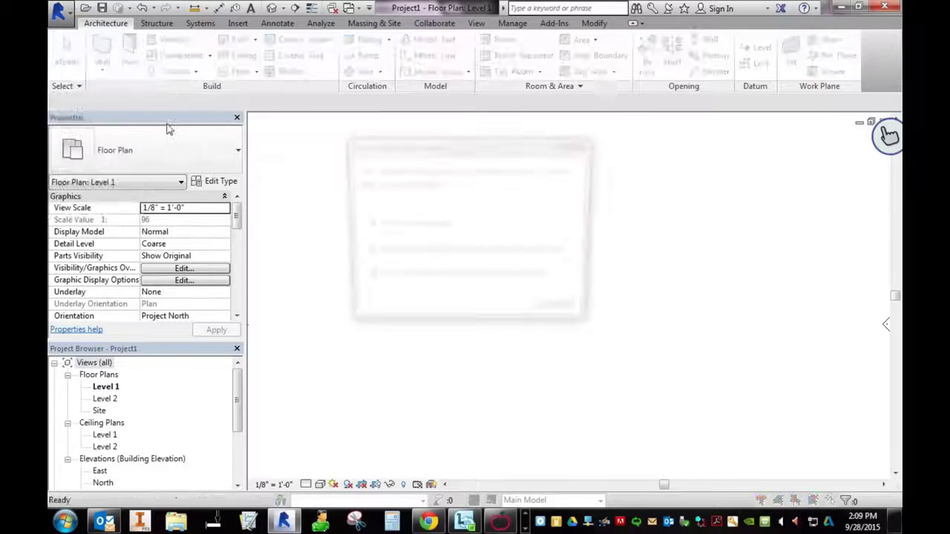
{"action": "left_click", "coordinate": [377, 224]}
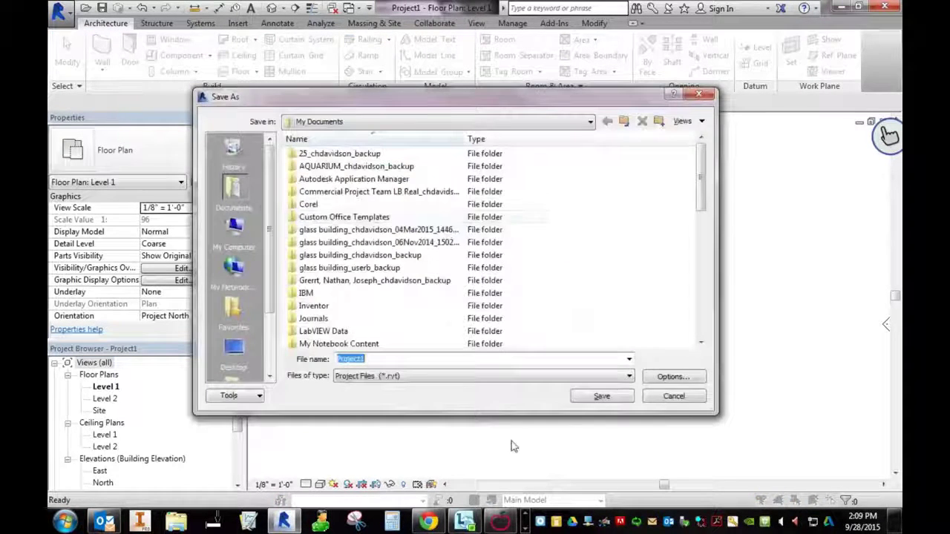
{"action": "key", "text": "Return"}
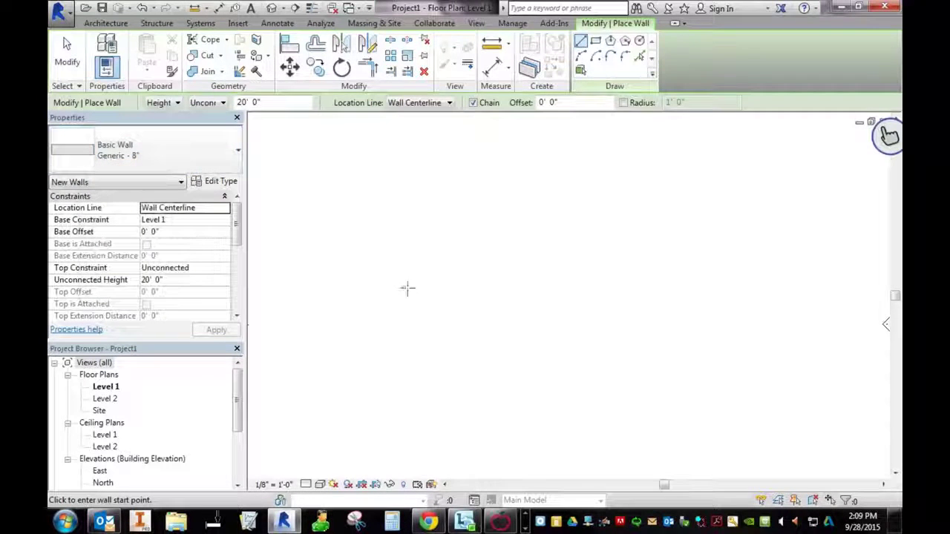
Change the wall's unconnected height from 20' to 8' 0" and cancel a stray trial wall.
{"action": "left_click", "coordinate": [152, 282]}
{"action": "key", "text": "BackSpace"}
{"action": "key", "text": "BackSpace"}
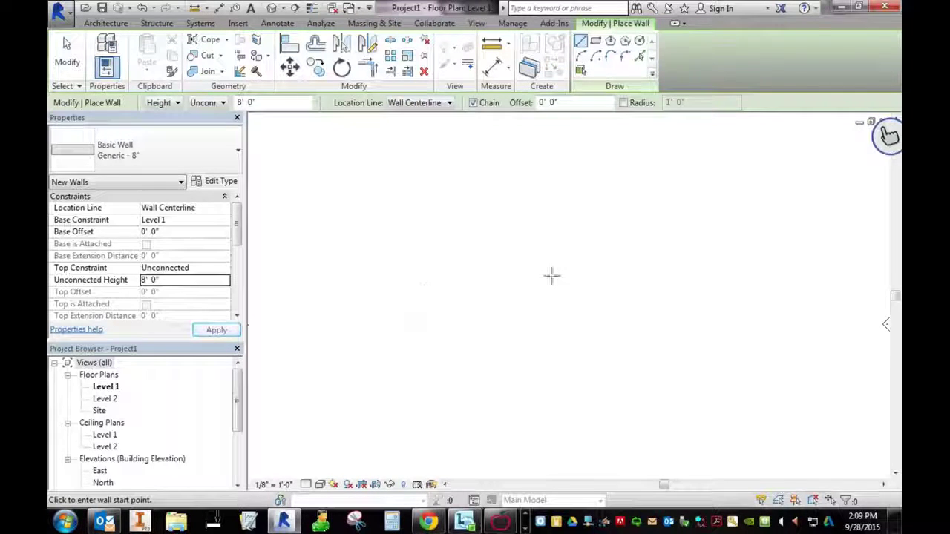
{"action": "scroll", "coordinate": [564, 283], "scroll_direction": "up", "scroll_amount": 5}
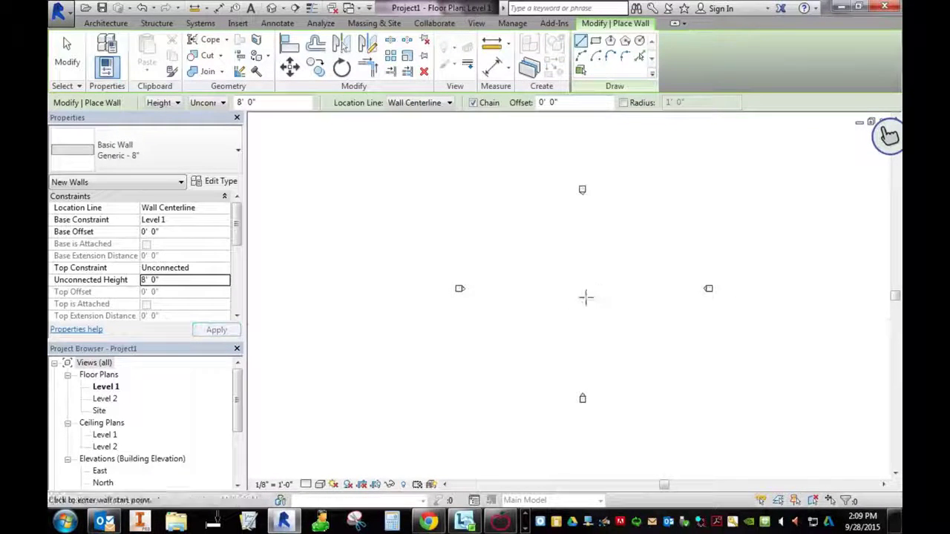
{"action": "scroll", "coordinate": [547, 309], "scroll_direction": "down", "scroll_amount": 2}
{"action": "middle_click_drag", "start_coordinate": [556, 316], "coordinate": [496, 314]}
{"action": "scroll", "coordinate": [497, 314], "scroll_direction": "up", "scroll_amount": 3}
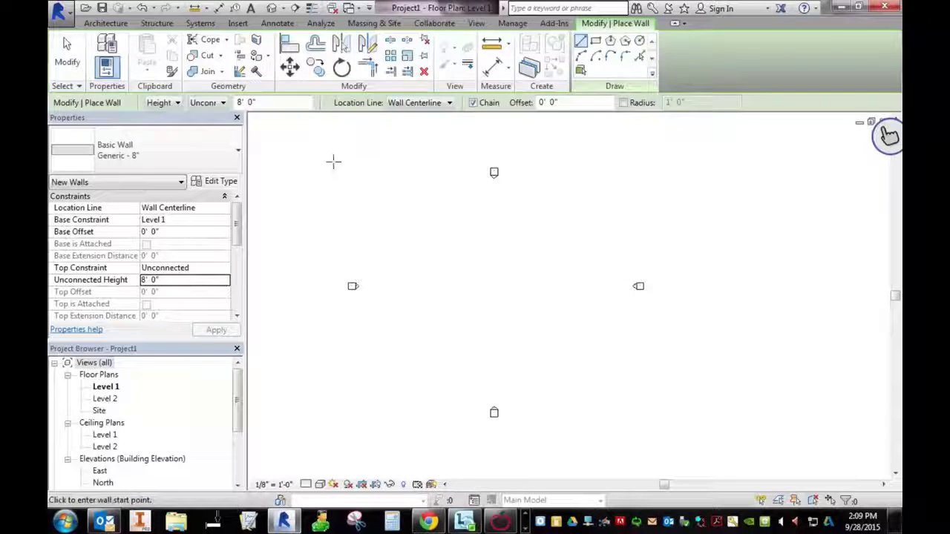
{"action": "left_click", "coordinate": [306, 160]}
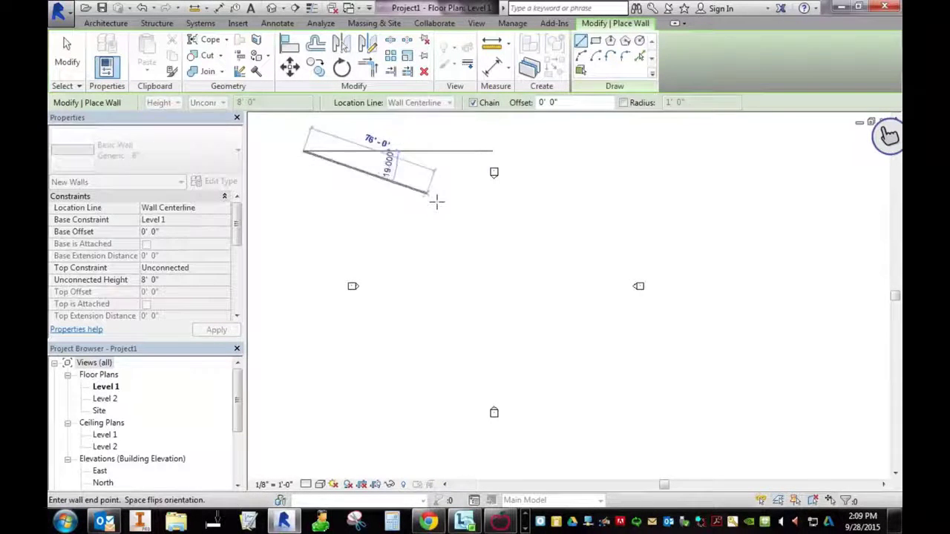
{"action": "key", "text": "Escape"}
{"action": "scroll", "coordinate": [512, 273], "scroll_direction": "up", "scroll_amount": 3}
{"action": "middle_click_drag", "start_coordinate": [513, 274], "coordinate": [561, 274]}
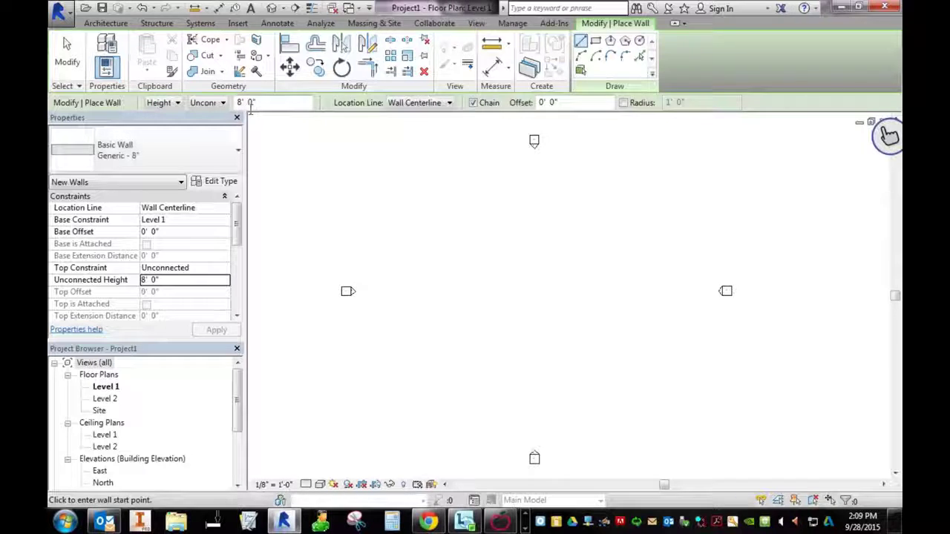
Turn on Chain, draw a 63' 6" test wall, then delete it.
{"action": "left_click", "coordinate": [473, 103]}
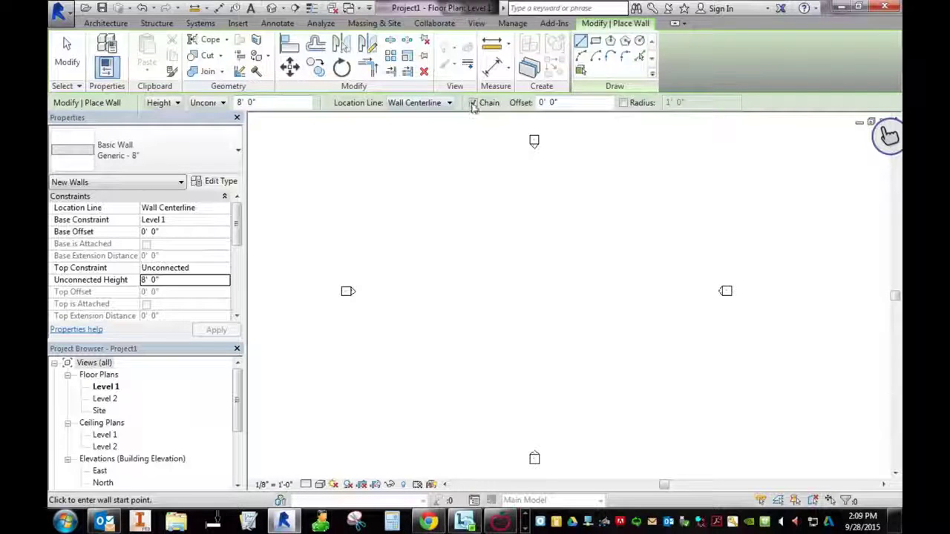
{"action": "left_click", "coordinate": [428, 216]}
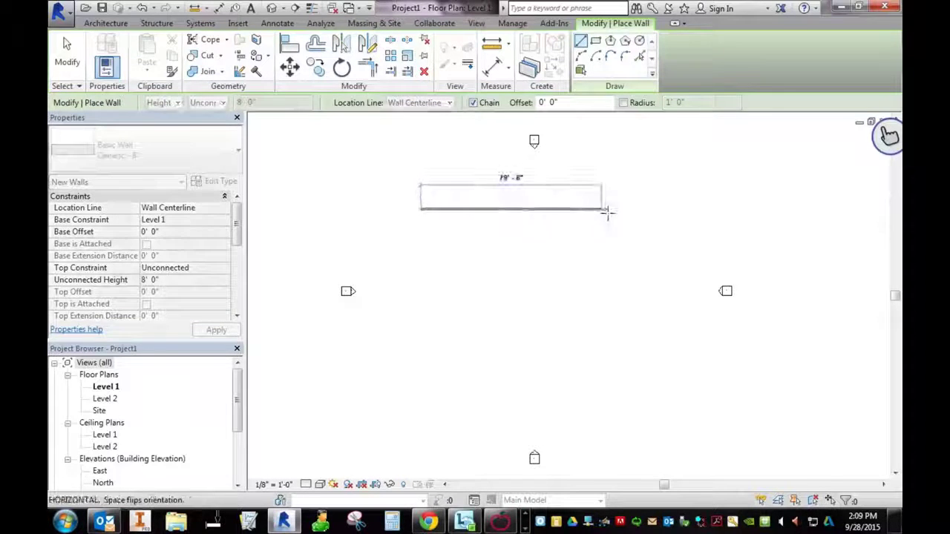
{"action": "left_click", "coordinate": [567, 210]}
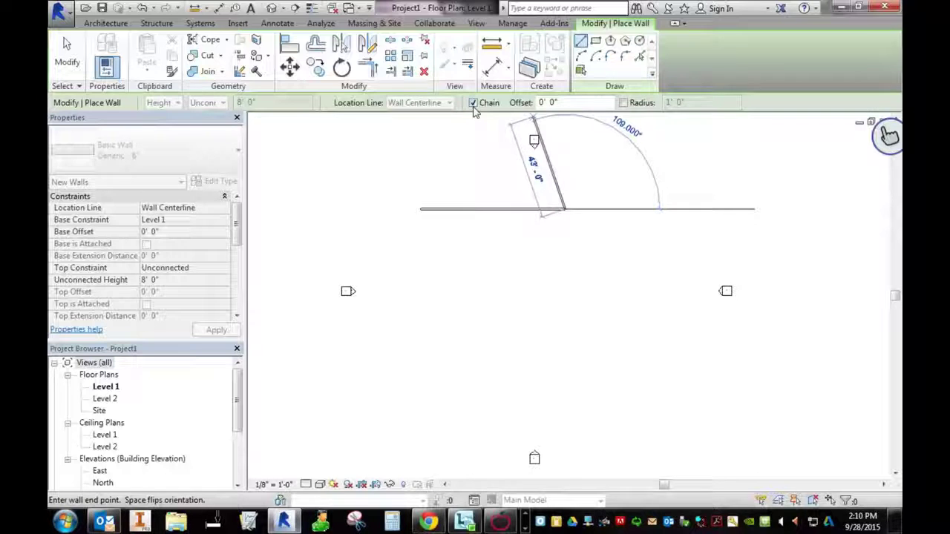
{"action": "key", "text": "Escape"}
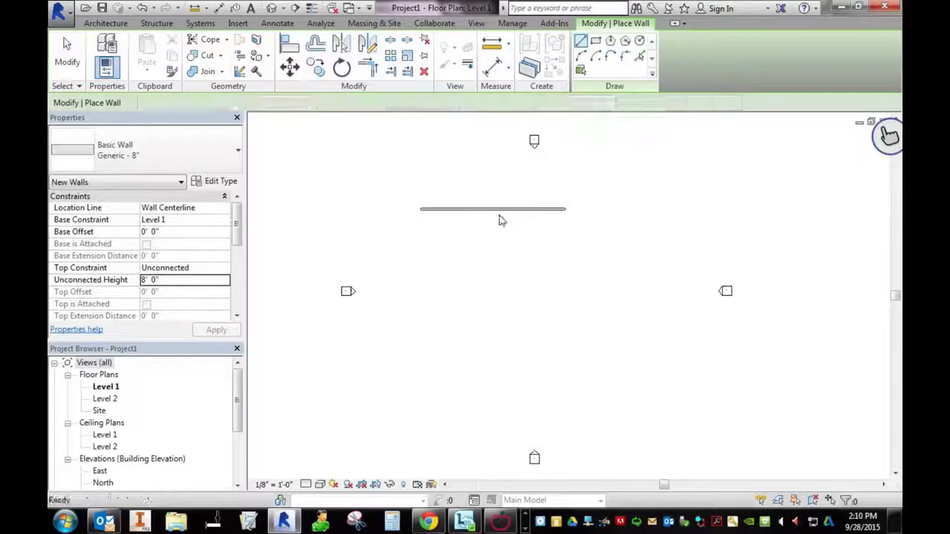
{"action": "key", "text": "Escape"}
{"action": "left_click", "coordinate": [489, 210]}
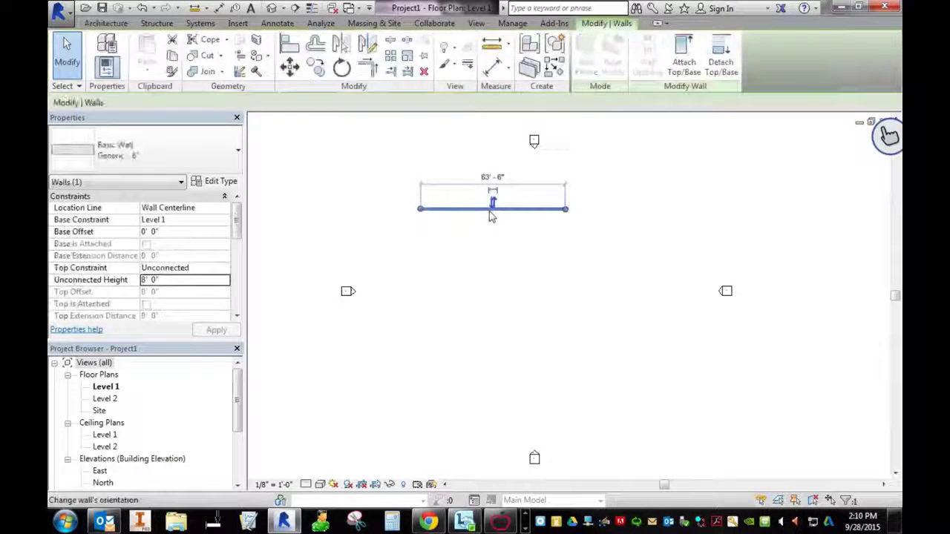
{"action": "key", "text": "Delete"}
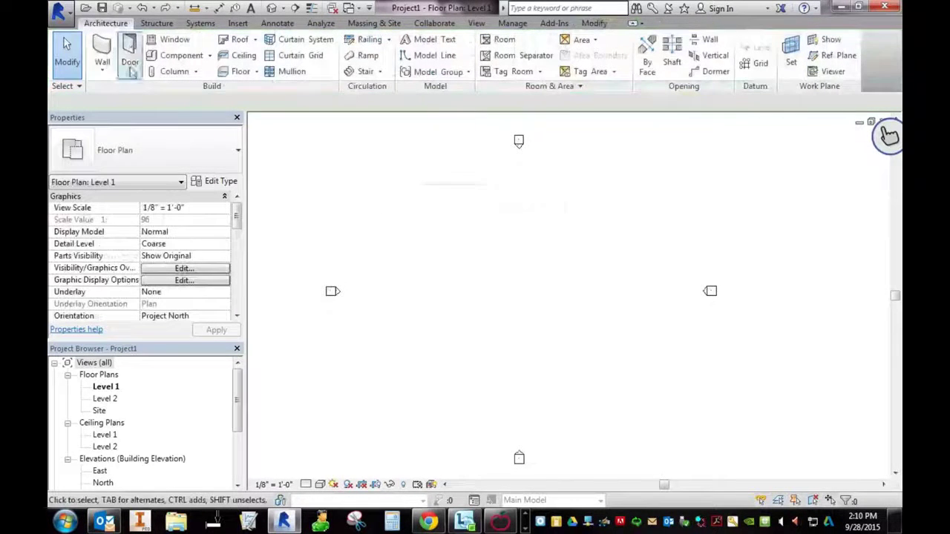
Start the outline with a 75' top wall and a chained 43' 6" vertical wall.
{"action": "left_click", "coordinate": [107, 46]}
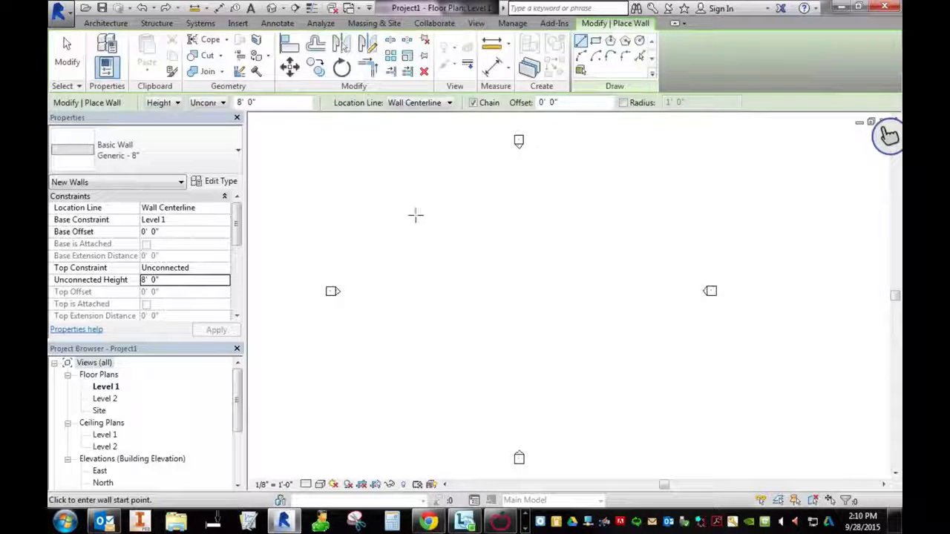
{"action": "left_click", "coordinate": [430, 201]}
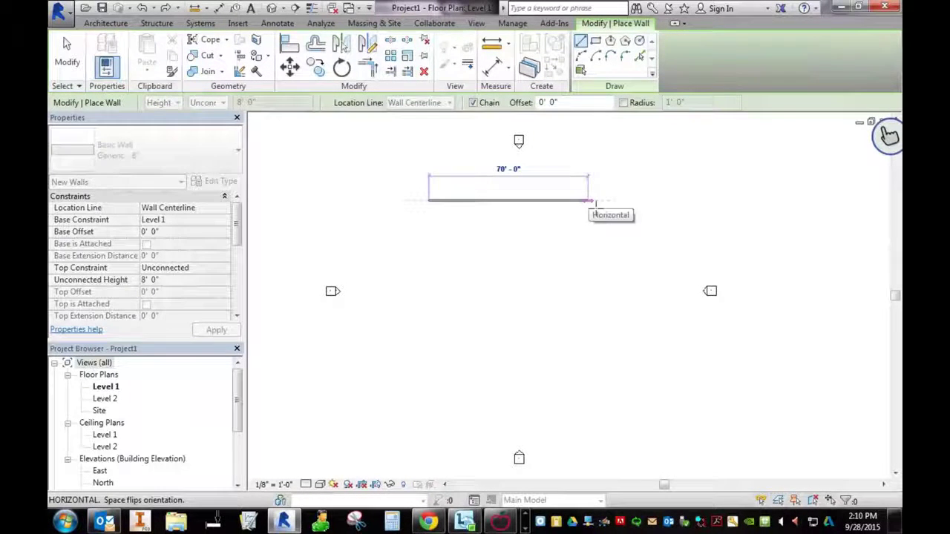
{"action": "type", "text": "75"}
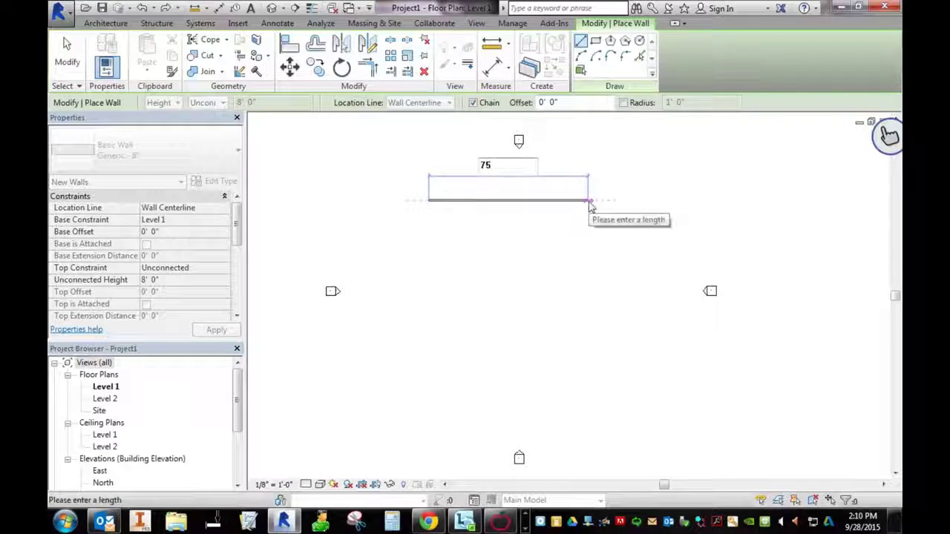
{"action": "key", "text": "Return"}
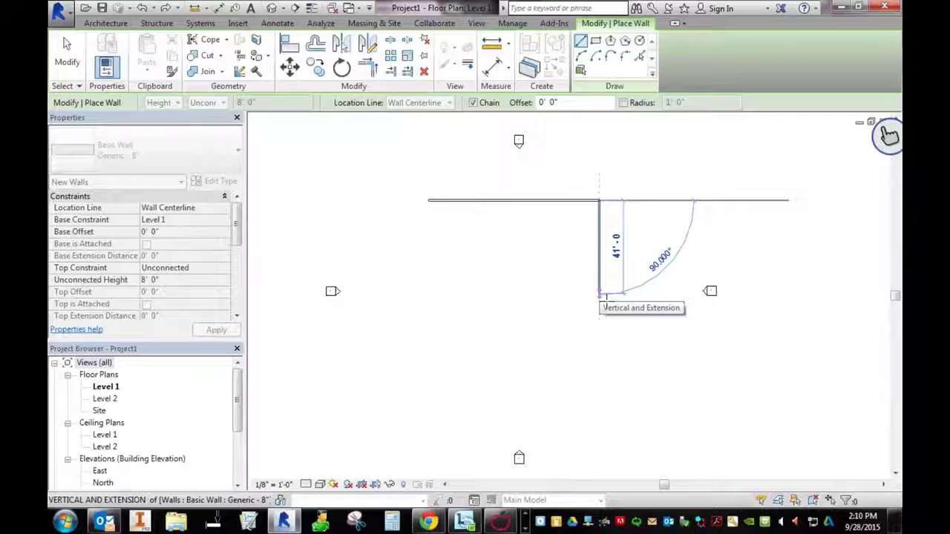
{"action": "type", "text": "43 6"}
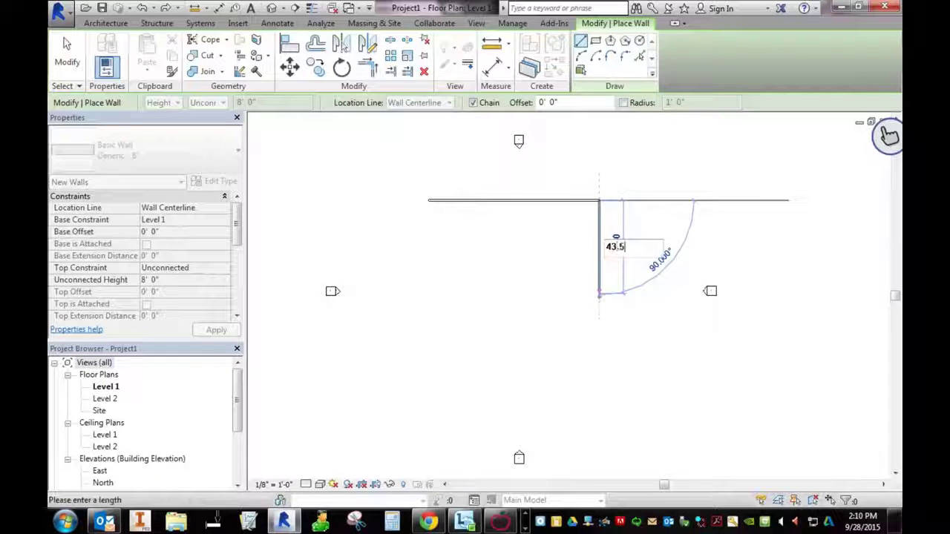
{"action": "key", "text": "Return"}
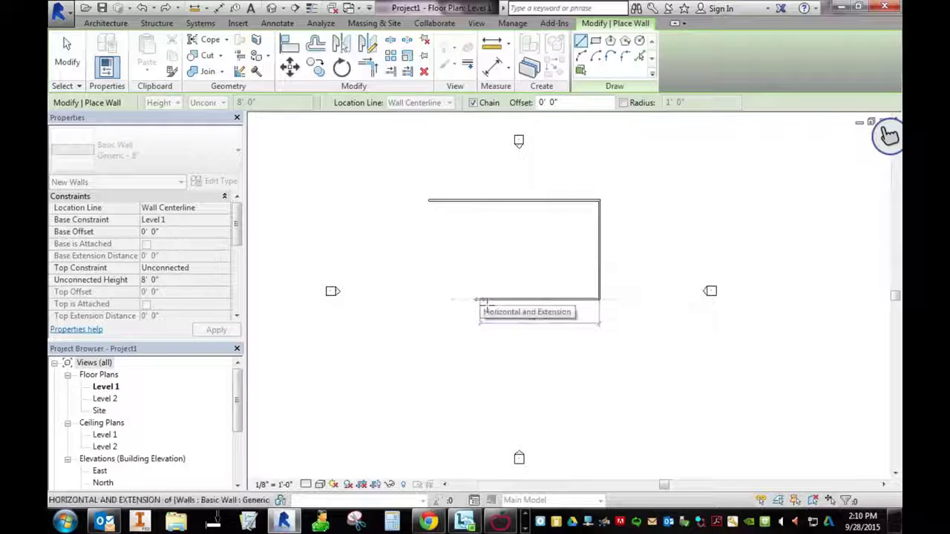
Add the 52' bottom and 25' vertical walls, then close the loop at the starting corner.
{"action": "type", "text": "52"}
{"action": "key", "text": "Return"}
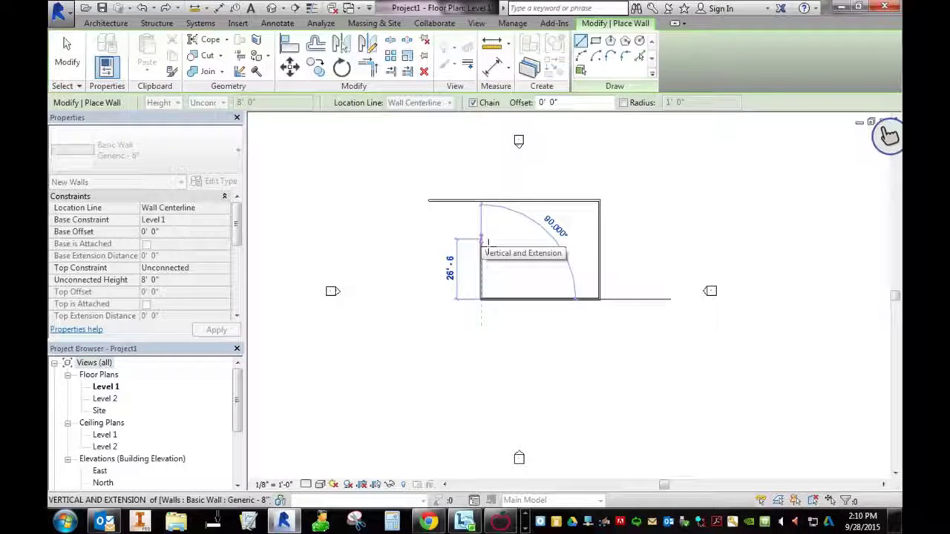
{"action": "type", "text": "25"}
{"action": "key", "text": "Return"}
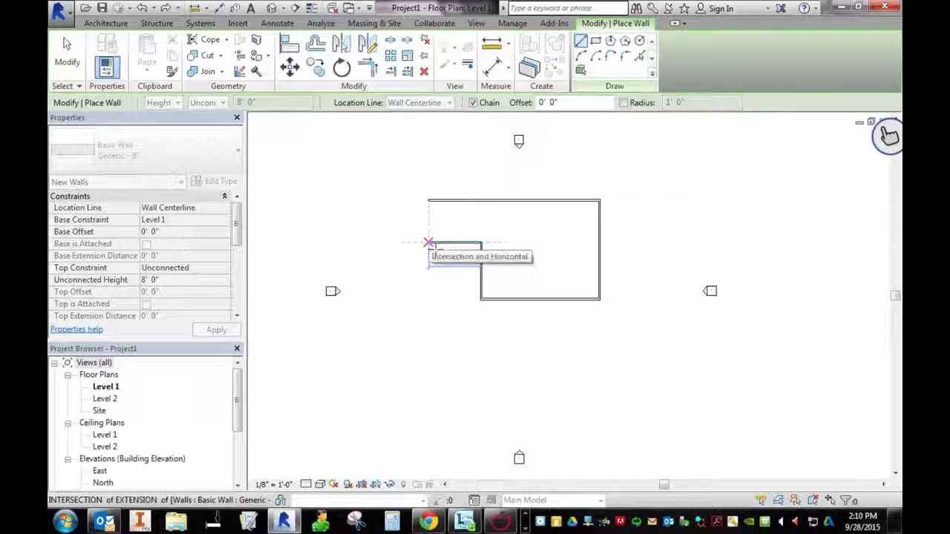
{"action": "left_click", "coordinate": [428, 243]}
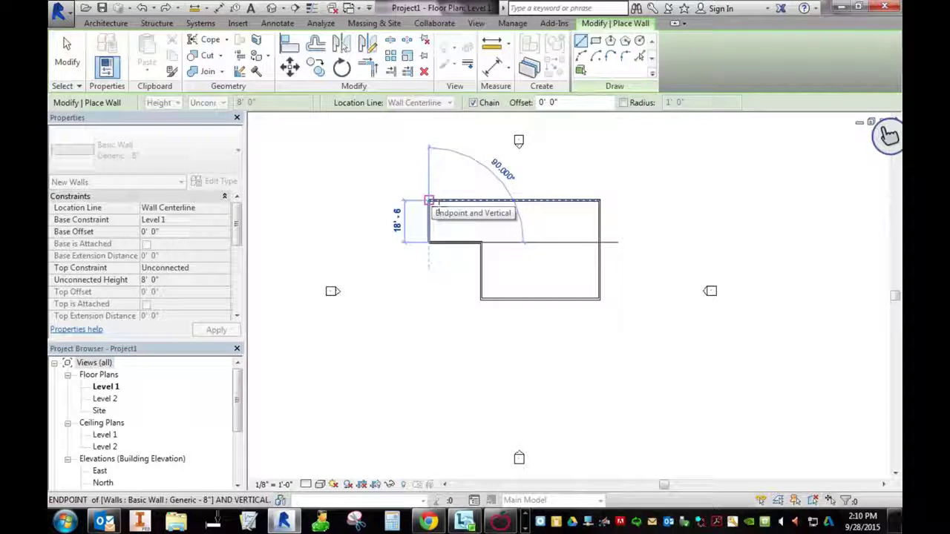
{"action": "left_click", "coordinate": [428, 200]}
{"action": "key", "text": "Escape"}
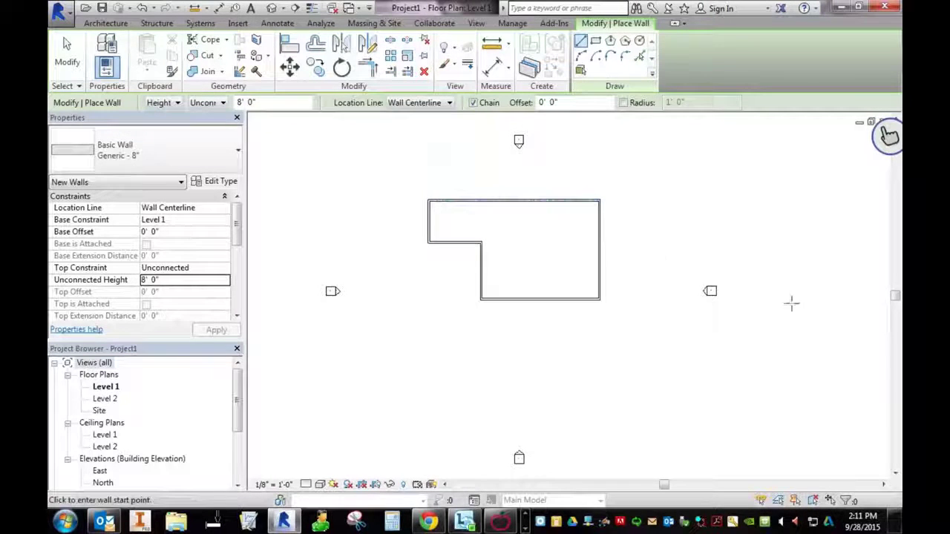
Select the right wall and change its 52'-0" temporary dimension to 51'-6".
{"action": "key", "text": "Escape"}
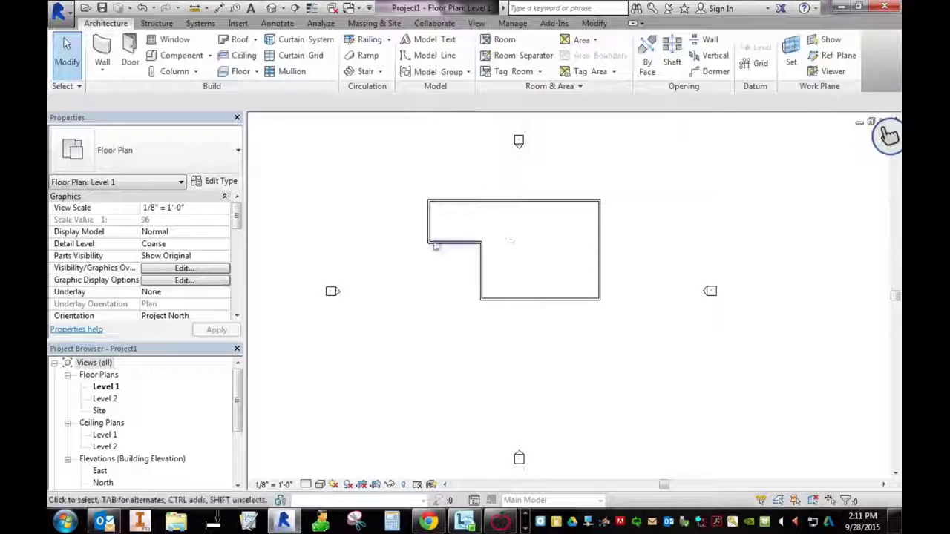
{"action": "left_click", "coordinate": [484, 204]}
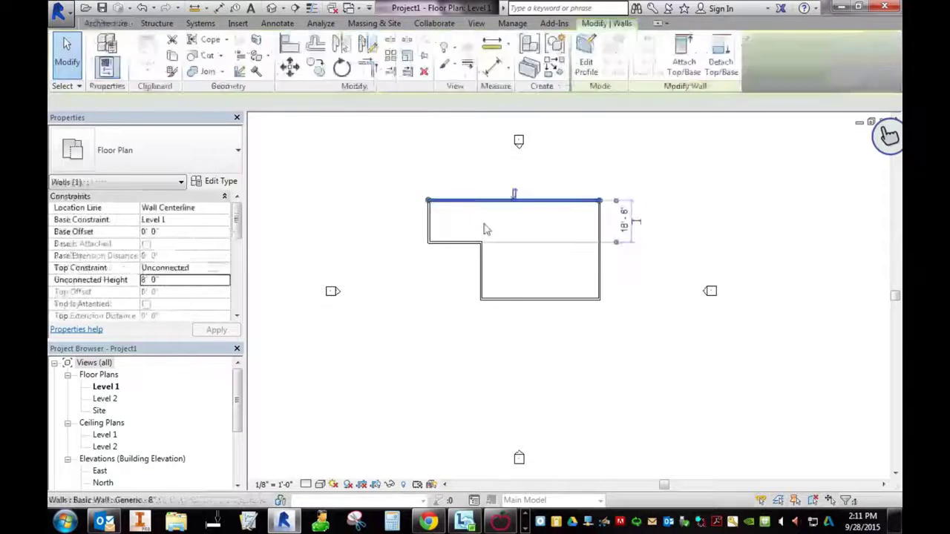
{"action": "left_click", "coordinate": [600, 250]}
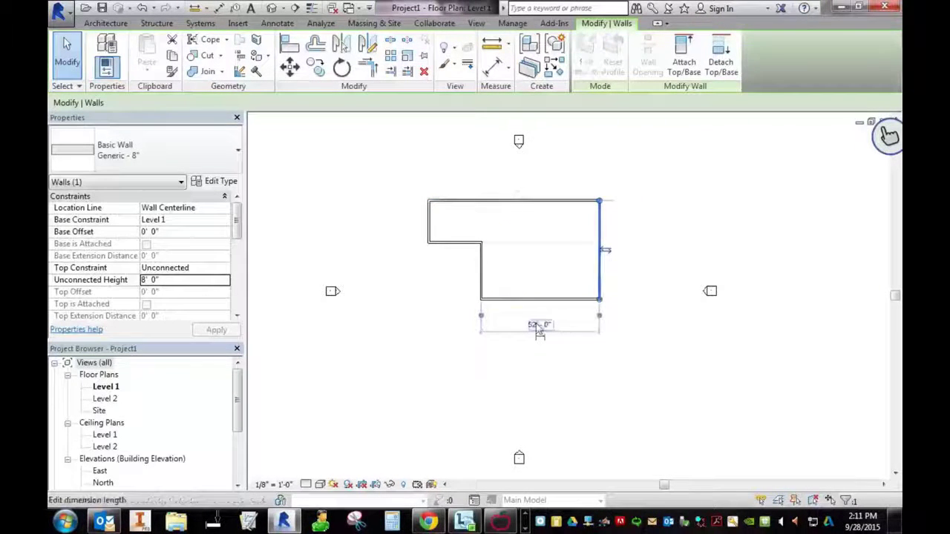
{"action": "key", "text": "Escape"}
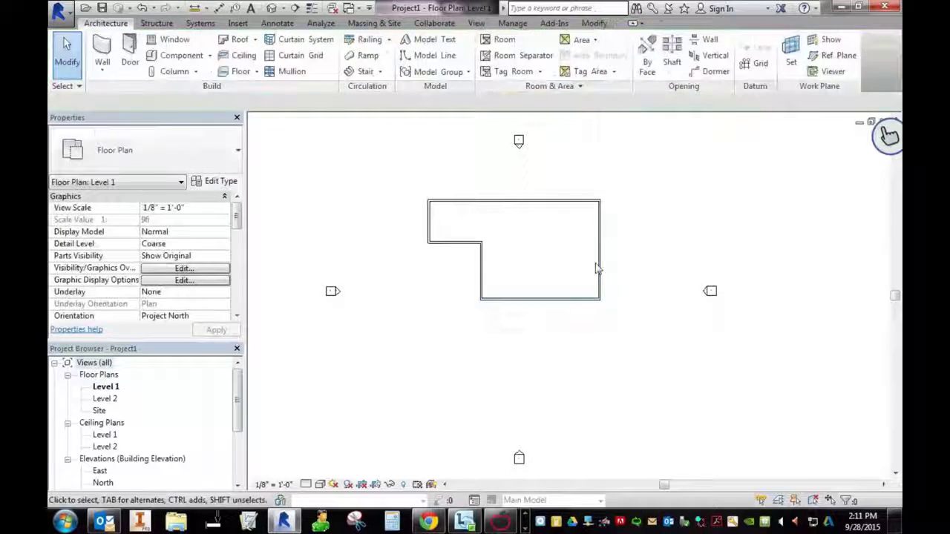
{"action": "left_click", "coordinate": [598, 269]}
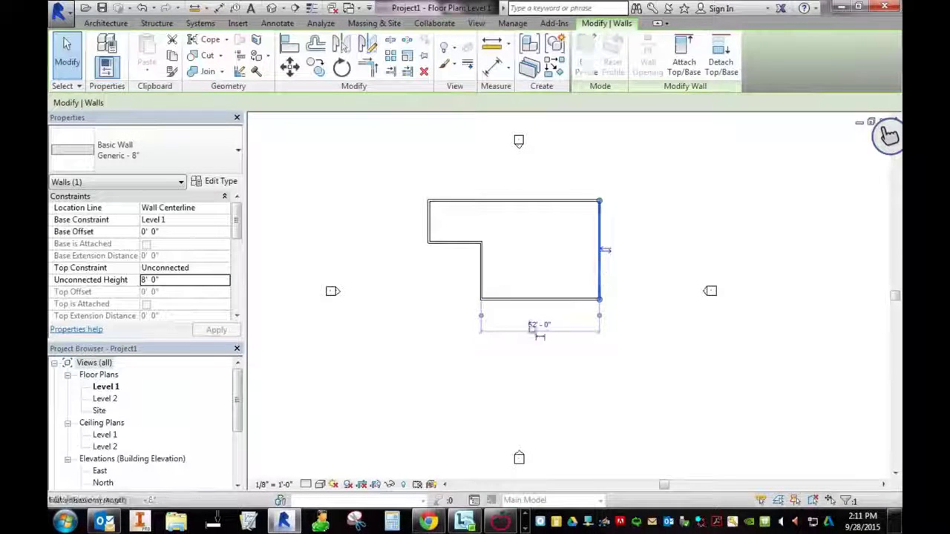
{"action": "left_click", "coordinate": [533, 325]}
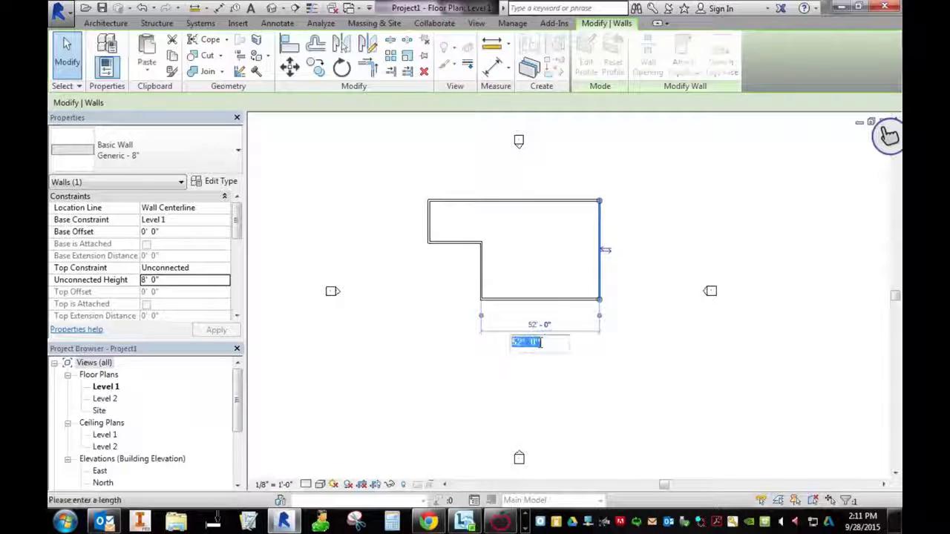
{"action": "type", "text": "51.5"}
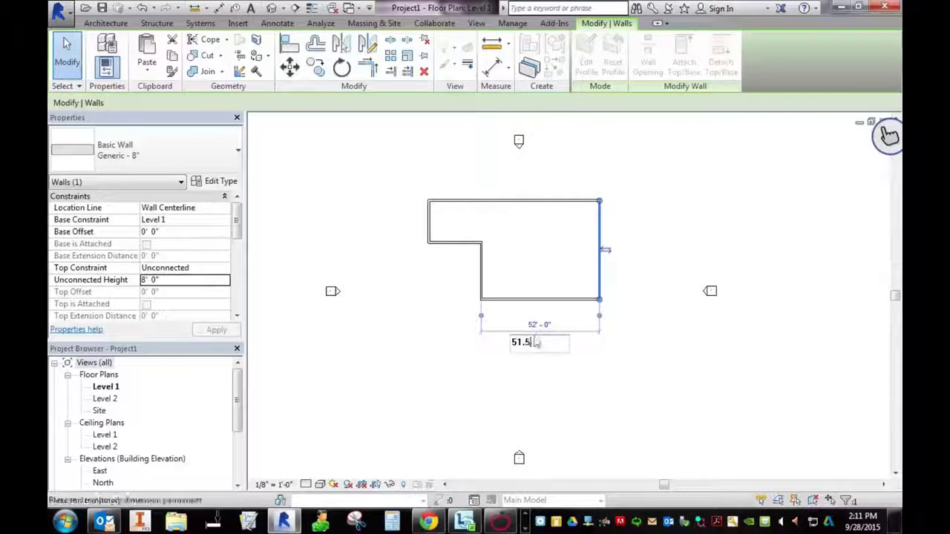
{"action": "key", "text": "Return"}
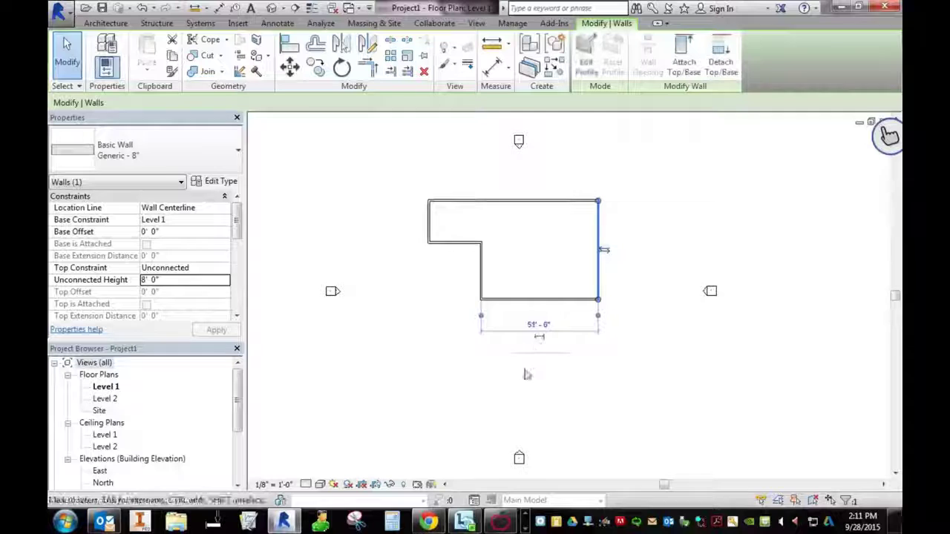
{"action": "left_click", "coordinate": [487, 276]}
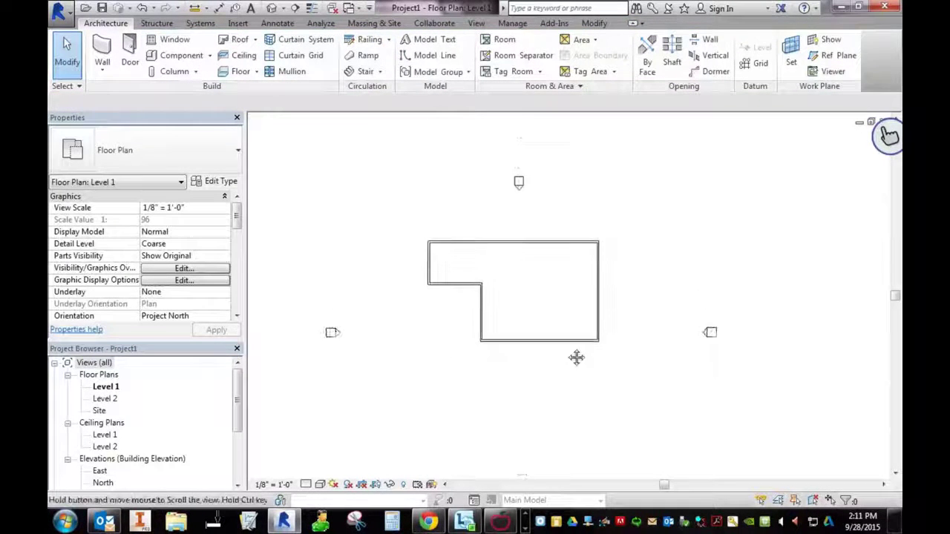
Place an aligned overall width dimension above the building, between the left and right exterior faces.
{"action": "middle_click_drag", "start_coordinate": [574, 356], "coordinate": [562, 354]}
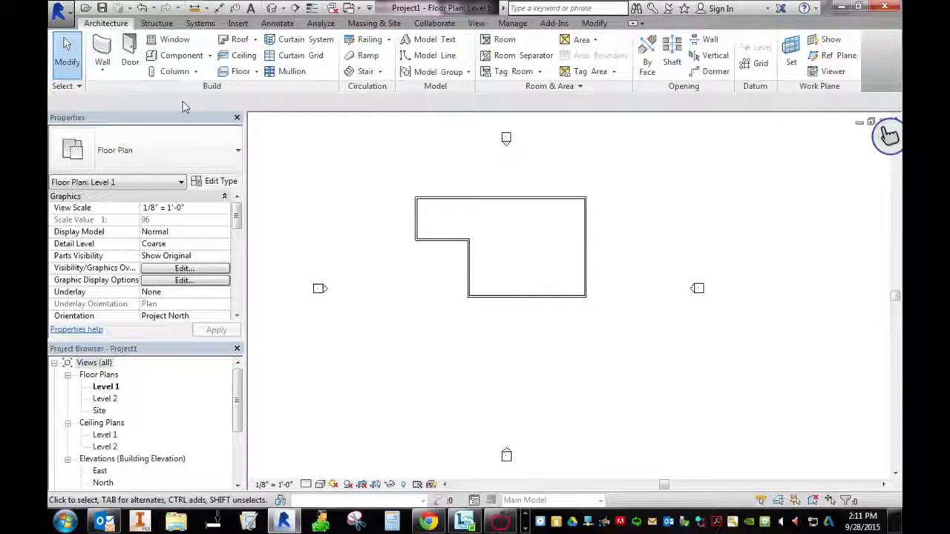
{"action": "left_click", "coordinate": [278, 23]}
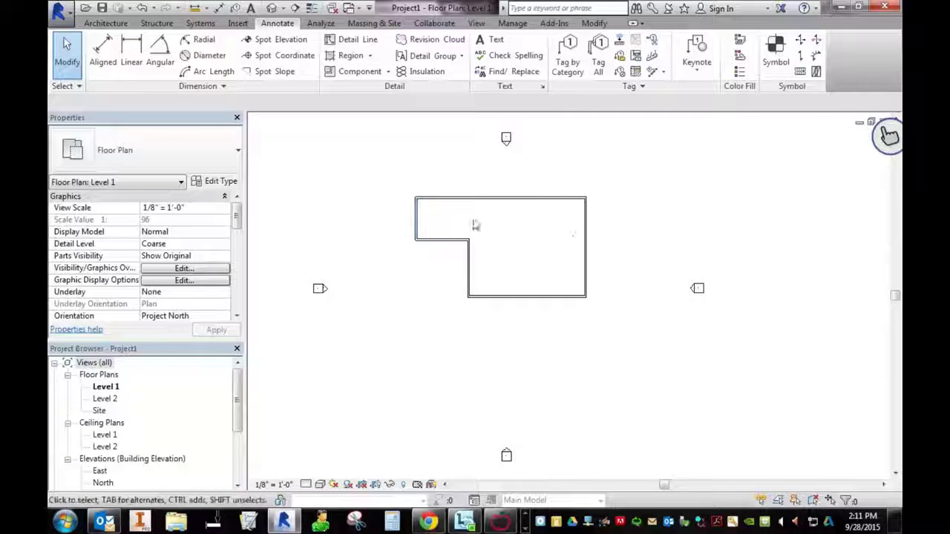
{"action": "left_click", "coordinate": [417, 233]}
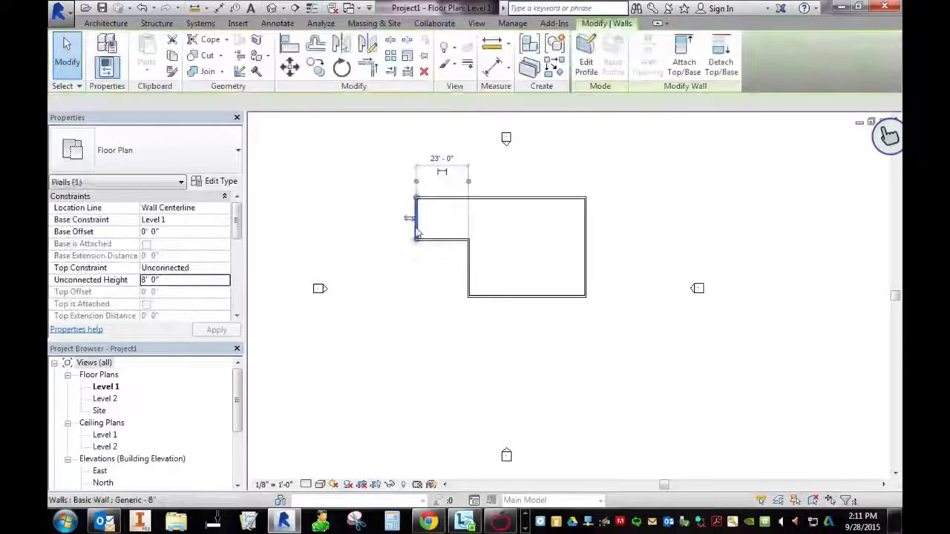
{"action": "left_click", "coordinate": [538, 231]}
{"action": "left_click", "coordinate": [104, 53]}
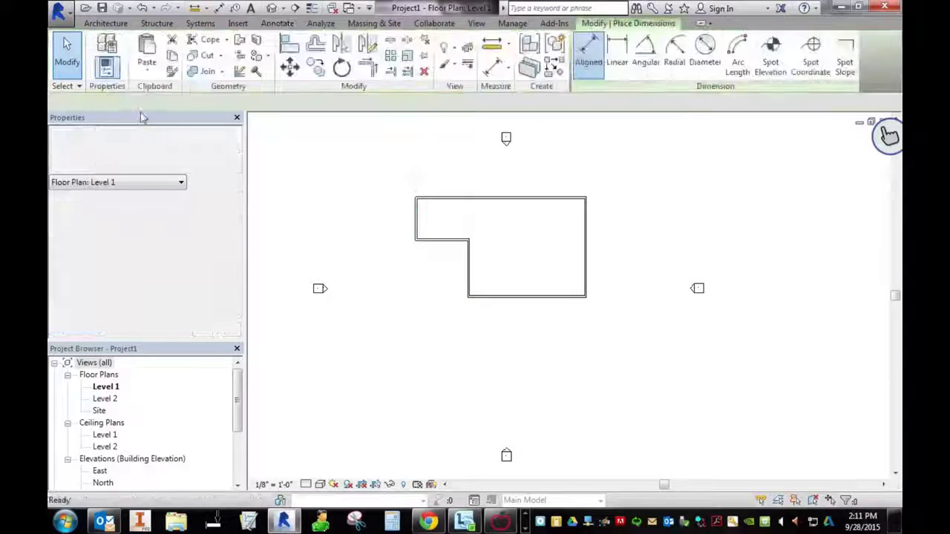
{"action": "left_click", "coordinate": [420, 219]}
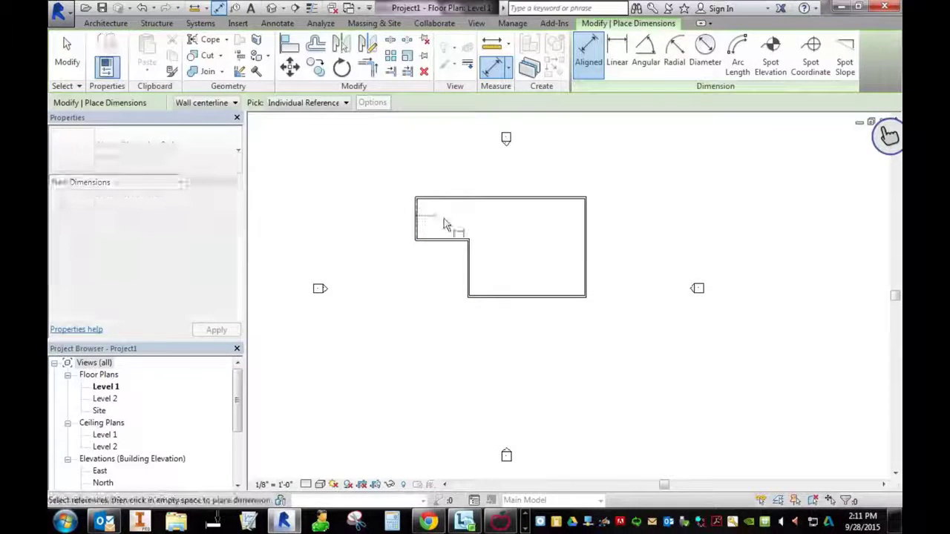
{"action": "left_click", "coordinate": [589, 239]}
{"action": "middle_click_drag", "start_coordinate": [556, 178], "coordinate": [573, 308]}
{"action": "scroll", "coordinate": [575, 303], "scroll_direction": "up", "scroll_amount": 5}
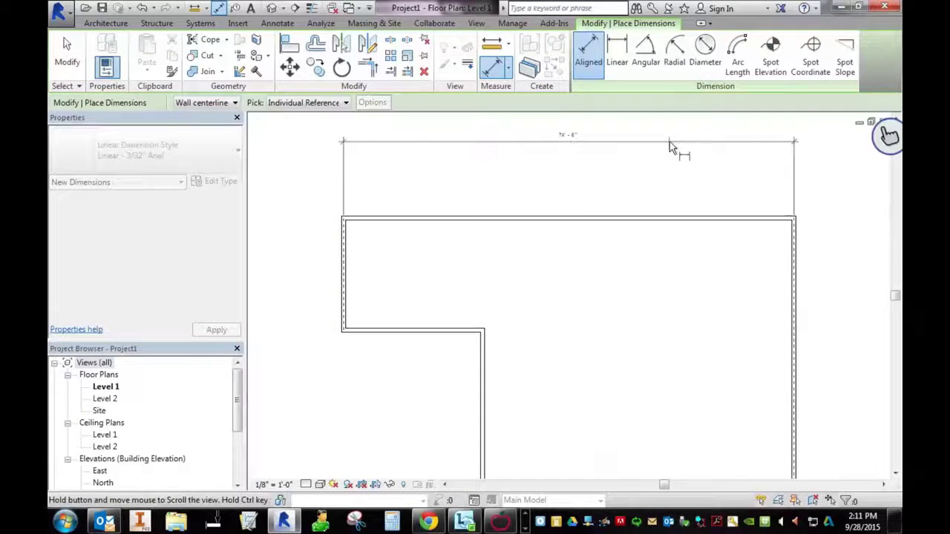
{"action": "middle_click_drag", "start_coordinate": [579, 144], "coordinate": [578, 213]}
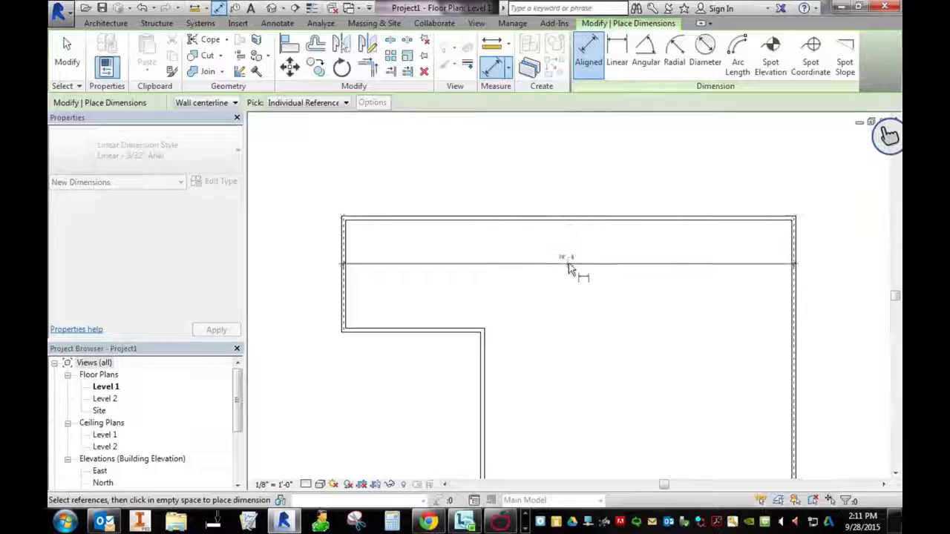
{"action": "scroll", "coordinate": [568, 265], "scroll_direction": "down", "scroll_amount": 2}
{"action": "middle_click_drag", "start_coordinate": [568, 266], "coordinate": [515, 265]}
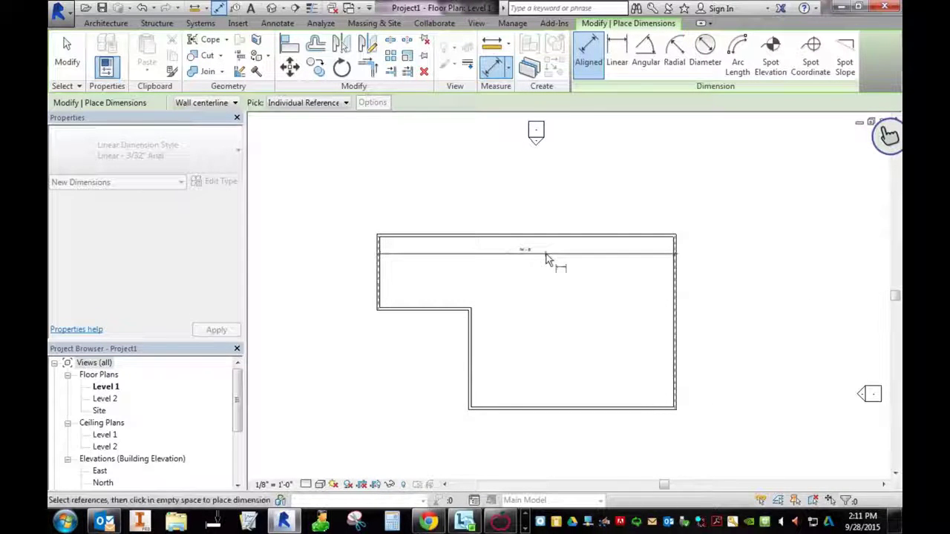
{"action": "middle_click_drag", "start_coordinate": [537, 149], "coordinate": [580, 421]}
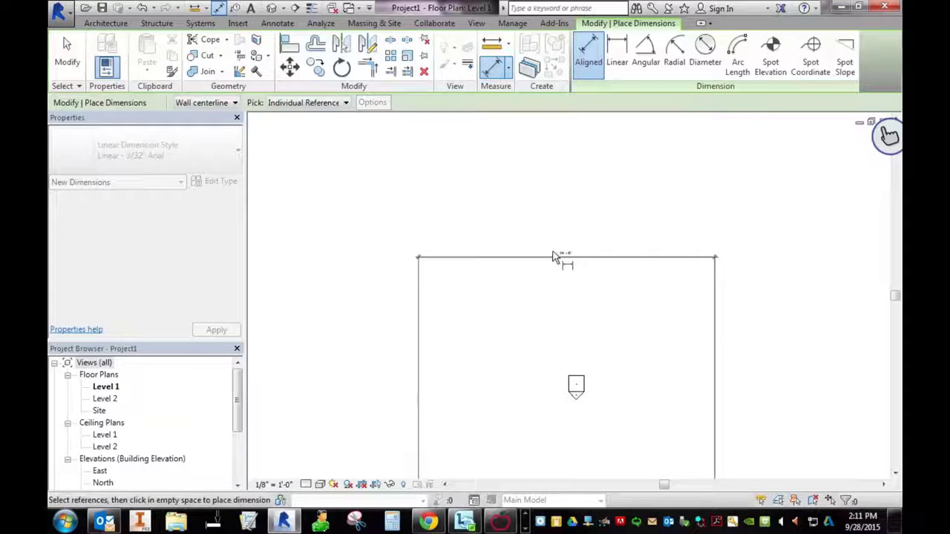
{"action": "middle_click_drag", "start_coordinate": [556, 469], "coordinate": [502, 227]}
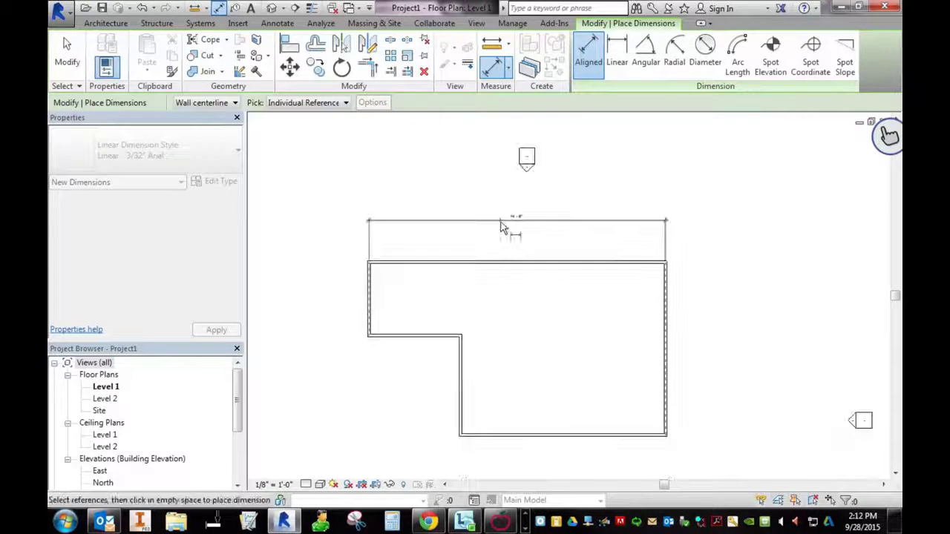
{"action": "left_click", "coordinate": [518, 229]}
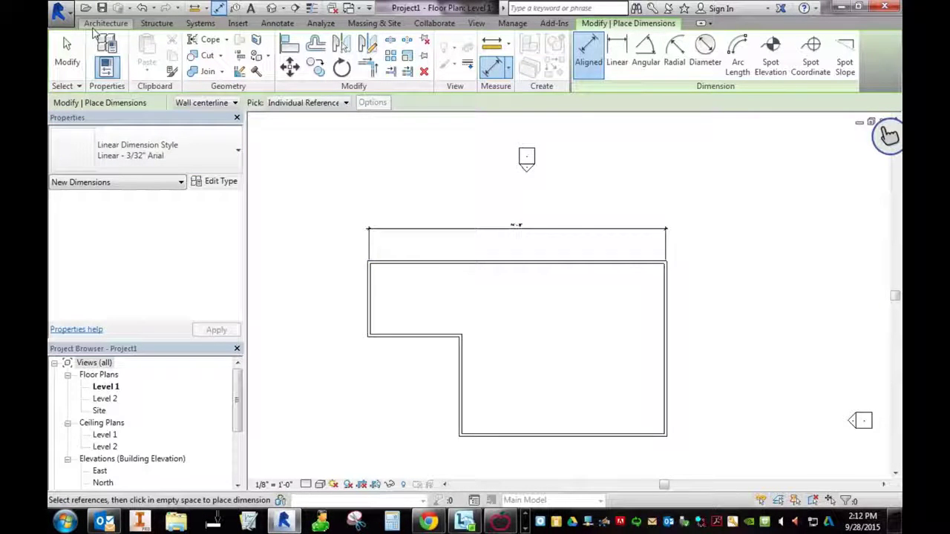
Add an aligned overall depth dimension from the top wall to the bottom wall, right of the building.
{"action": "left_click", "coordinate": [277, 23]}
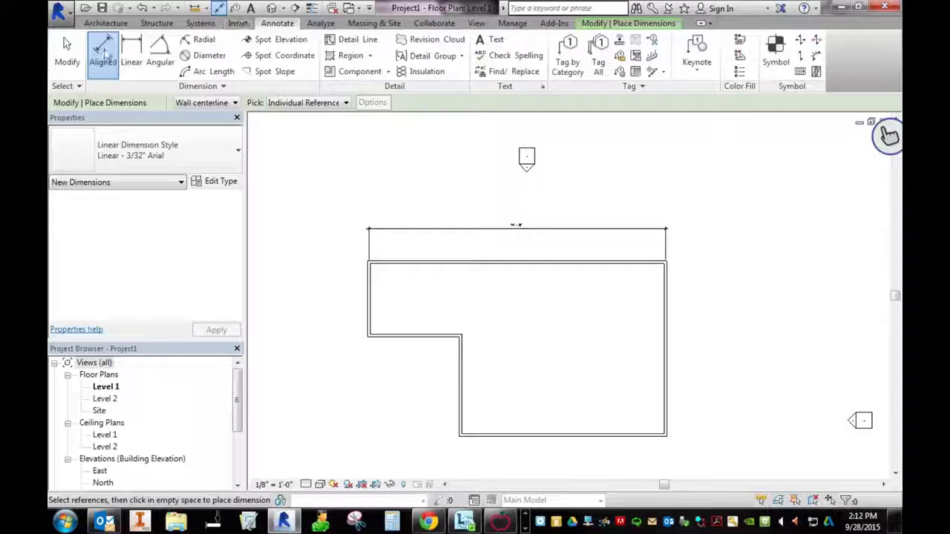
{"action": "left_click", "coordinate": [638, 264]}
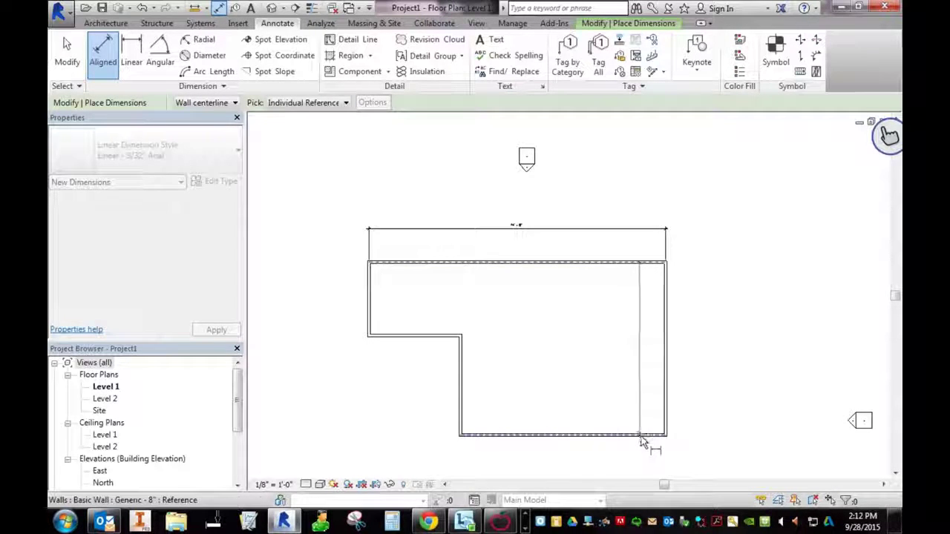
{"action": "left_click", "coordinate": [641, 438]}
{"action": "left_click", "coordinate": [694, 417]}
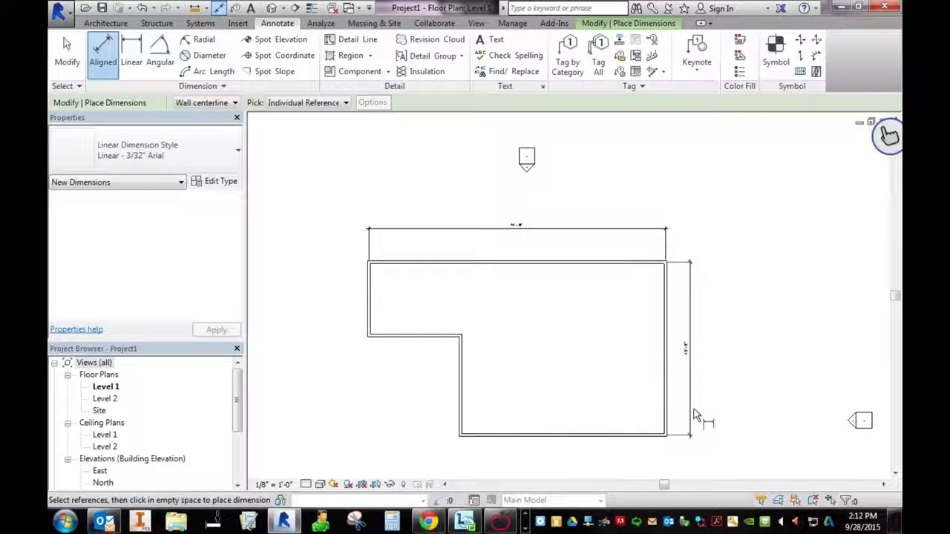
Dimension the short lower-left wall between the left wall and the inner vertical wall.
{"action": "middle_click_drag", "start_coordinate": [466, 416], "coordinate": [471, 319]}
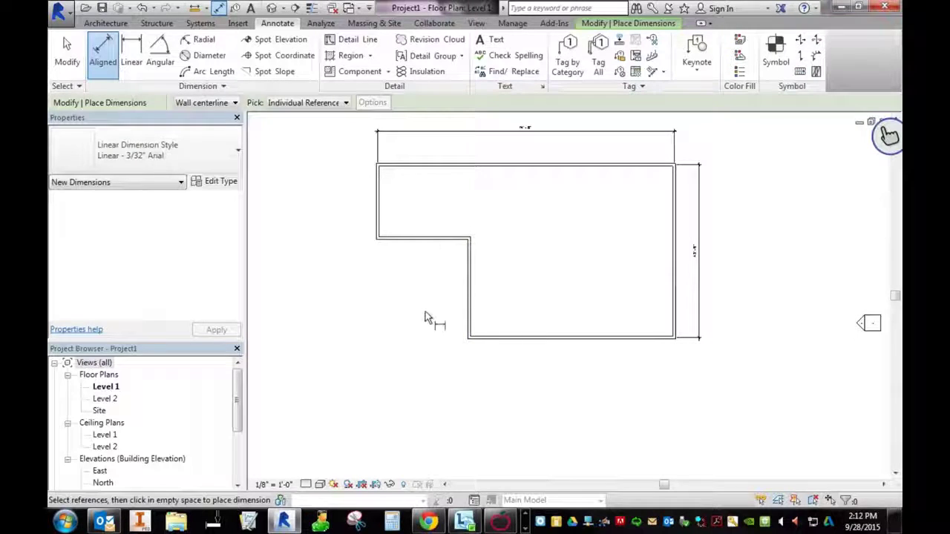
{"action": "left_click", "coordinate": [380, 234]}
{"action": "left_click", "coordinate": [470, 269]}
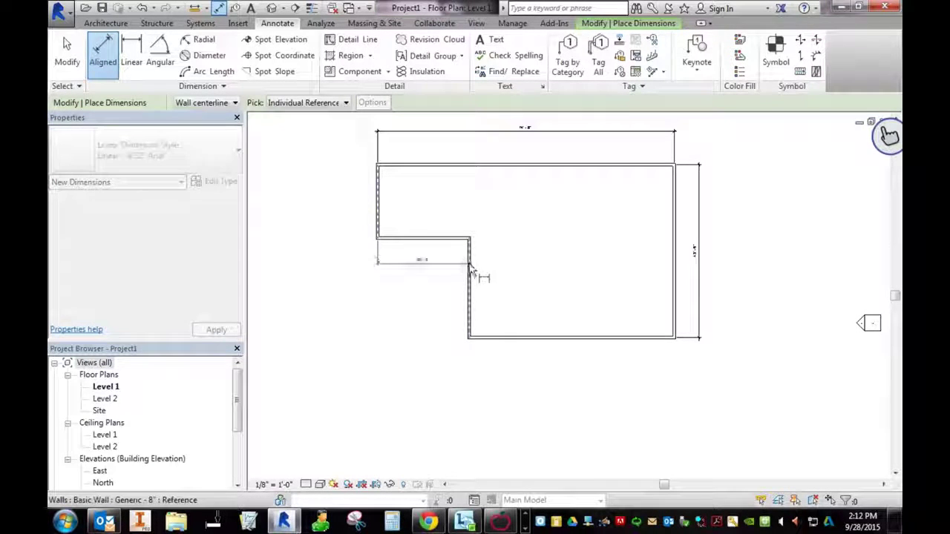
{"action": "left_click", "coordinate": [423, 260]}
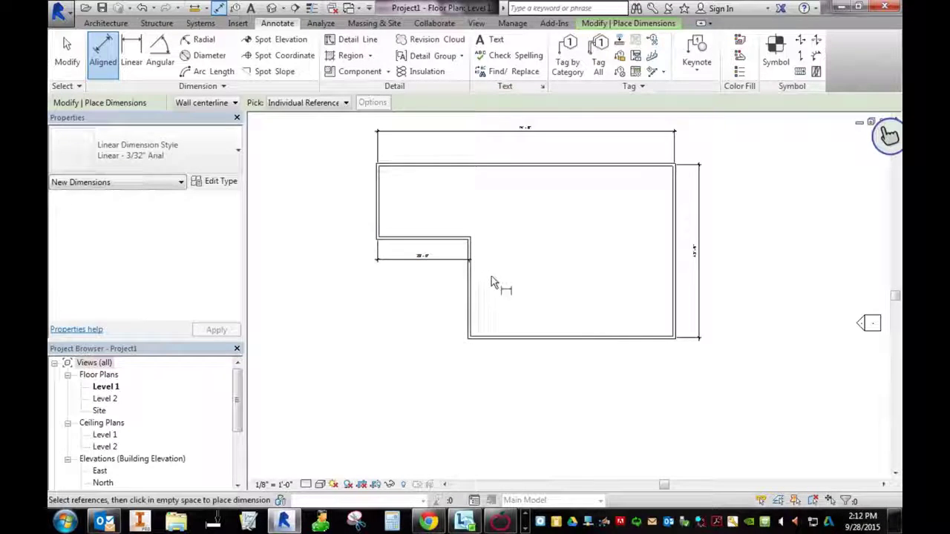
{"action": "scroll", "coordinate": [491, 282], "scroll_direction": "up", "scroll_amount": 2}
{"action": "scroll", "coordinate": [439, 275], "scroll_direction": "down", "scroll_amount": 3}
{"action": "middle_click_drag", "start_coordinate": [524, 293], "coordinate": [471, 335]}
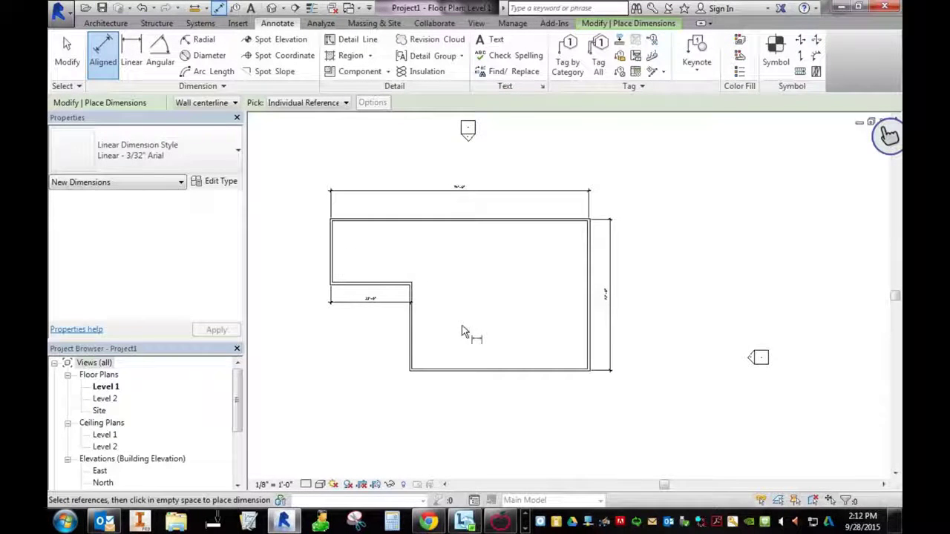
{"action": "scroll", "coordinate": [623, 290], "scroll_direction": "up", "scroll_amount": 2}
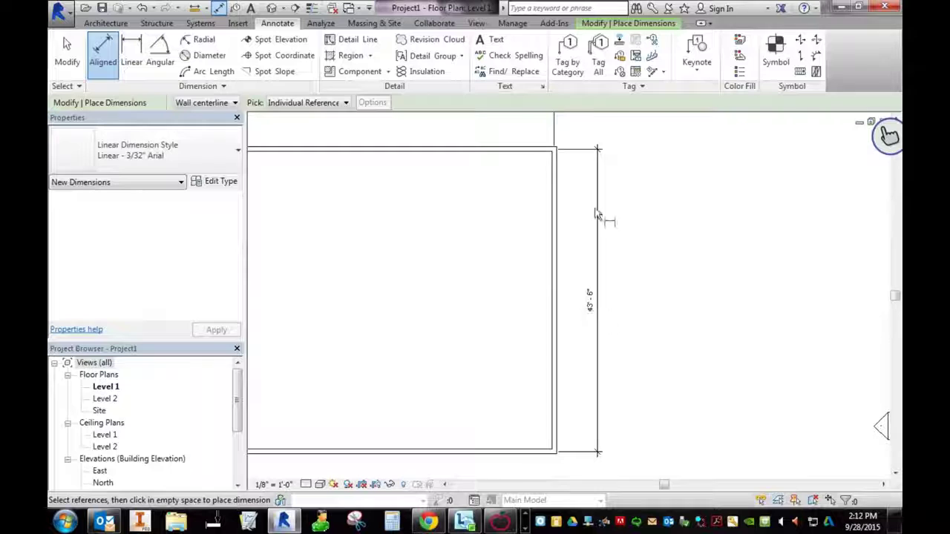
Select the right-side dimension and shift its top witness line to the outer wall face.
{"action": "key", "text": "Escape"}
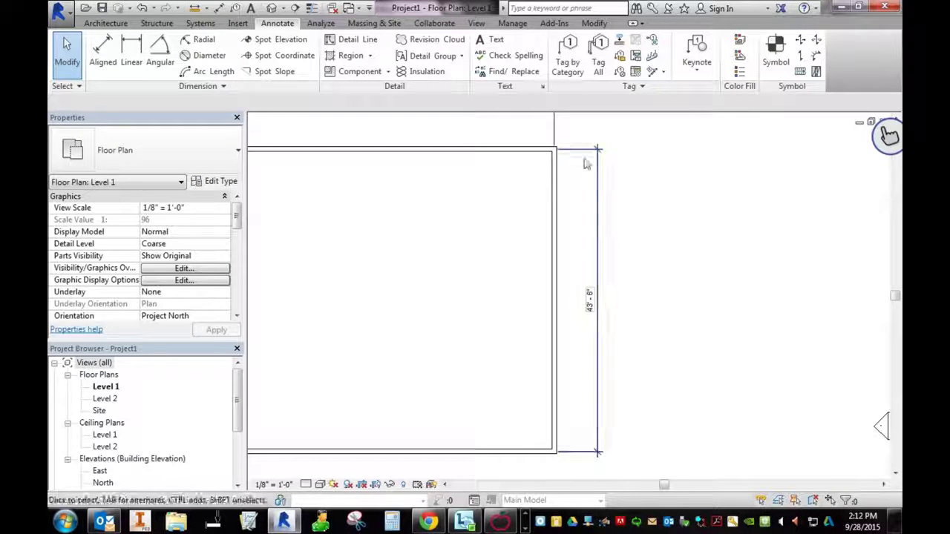
{"action": "left_click", "coordinate": [586, 155]}
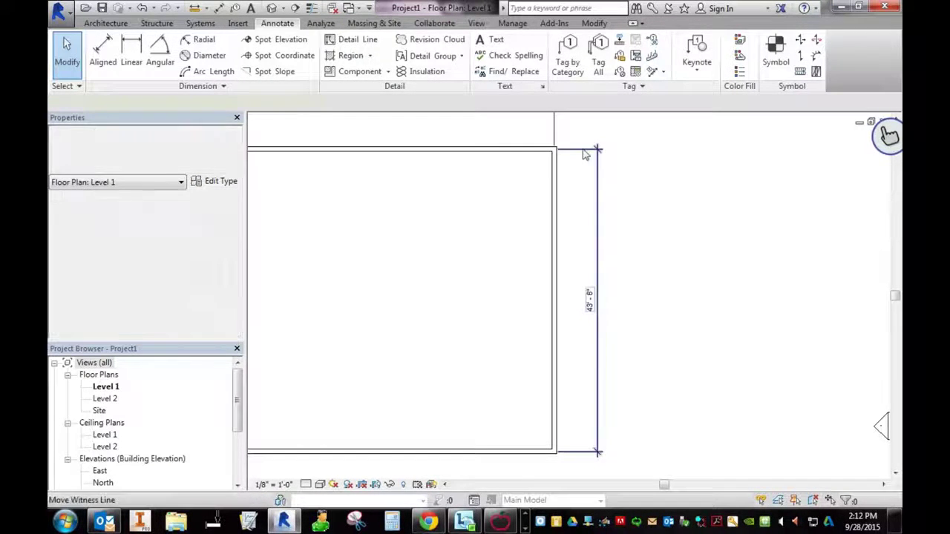
{"action": "scroll", "coordinate": [583, 181], "scroll_direction": "up", "scroll_amount": 5}
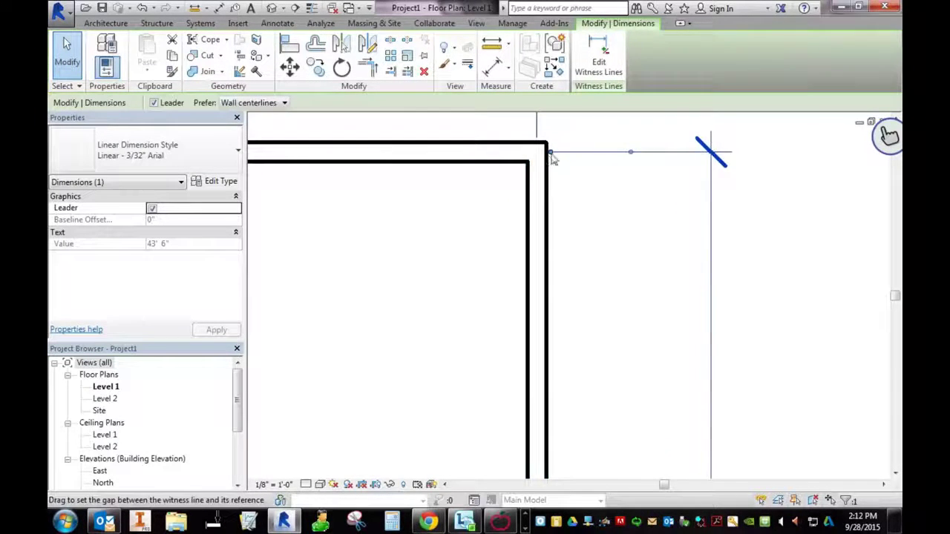
{"action": "scroll", "coordinate": [644, 207], "scroll_direction": "down", "scroll_amount": 3}
{"action": "middle_click_drag", "start_coordinate": [652, 220], "coordinate": [635, 279]}
{"action": "scroll", "coordinate": [634, 193], "scroll_direction": "down", "scroll_amount": 1}
{"action": "scroll", "coordinate": [635, 280], "scroll_direction": "up", "scroll_amount": 2}
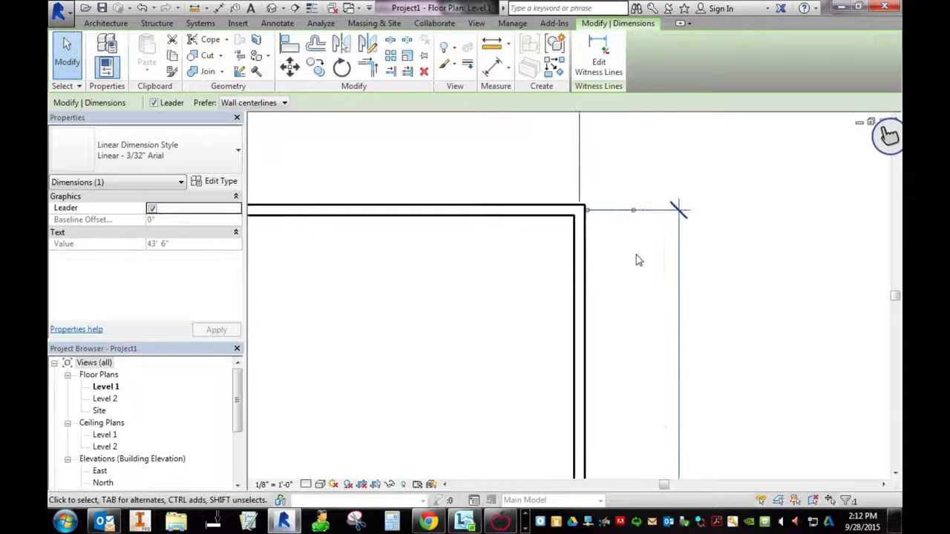
{"action": "left_click", "coordinate": [634, 213]}
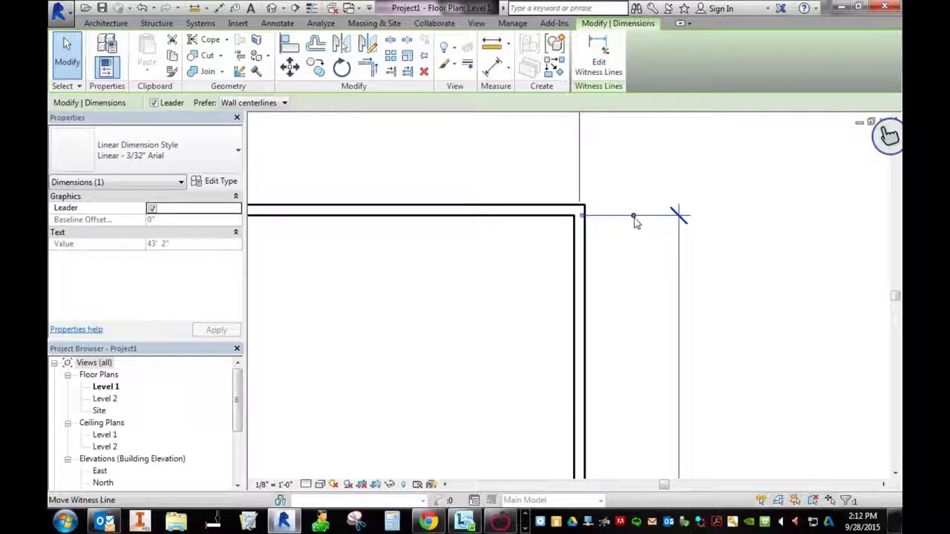
{"action": "left_click", "coordinate": [634, 221]}
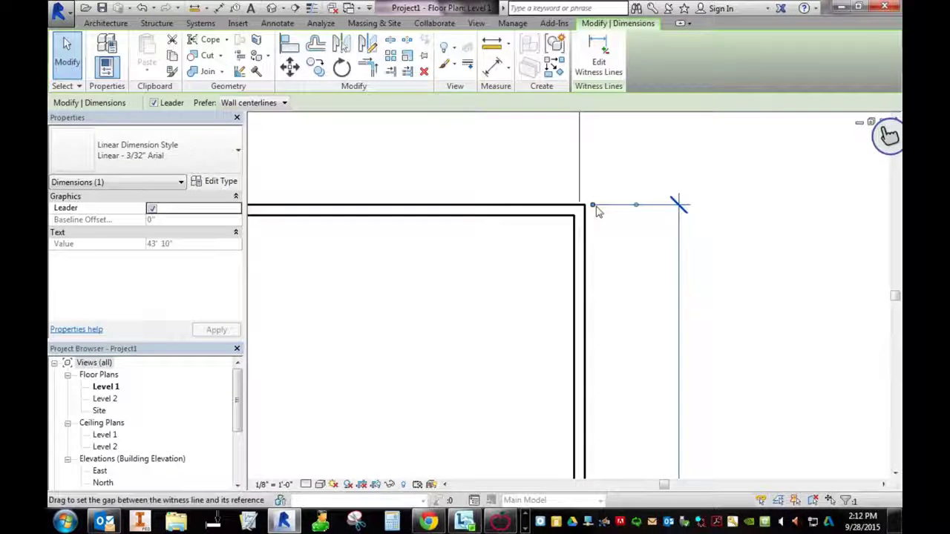
Shift the bottom witness line to the outer face so it reads 44' 2", cancelling Dimension Text.
{"action": "middle_click_drag", "start_coordinate": [665, 273], "coordinate": [605, 156]}
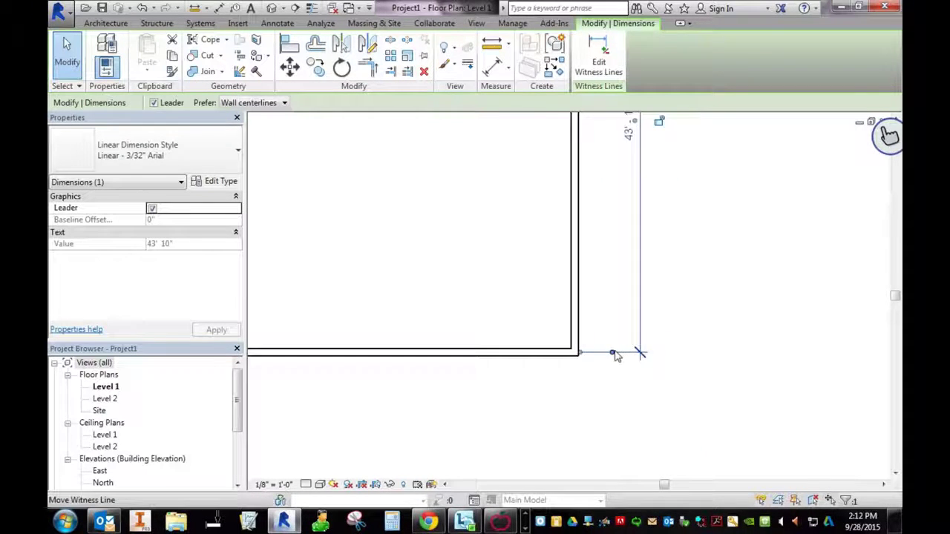
{"action": "scroll", "coordinate": [613, 363], "scroll_direction": "up", "scroll_amount": 3}
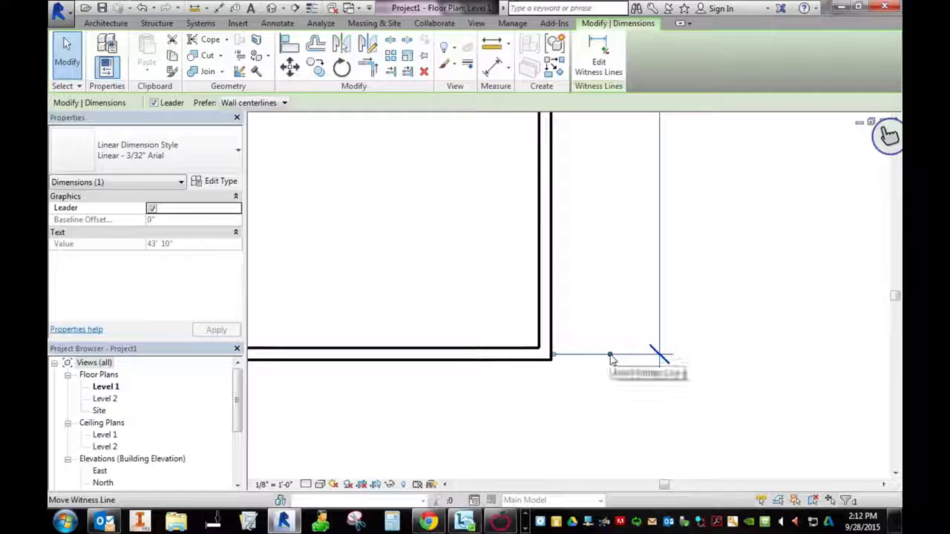
{"action": "left_click_drag", "start_coordinate": [612, 359], "coordinate": [611, 358]}
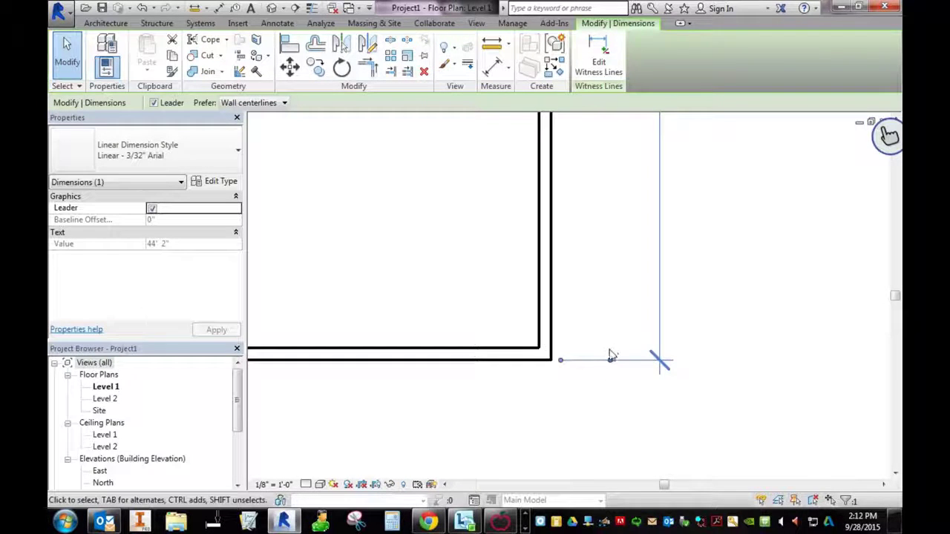
{"action": "scroll", "coordinate": [613, 297], "scroll_direction": "up", "scroll_amount": 2}
{"action": "middle_click_drag", "start_coordinate": [613, 297], "coordinate": [567, 403]}
{"action": "scroll", "coordinate": [566, 403], "scroll_direction": "down", "scroll_amount": 2}
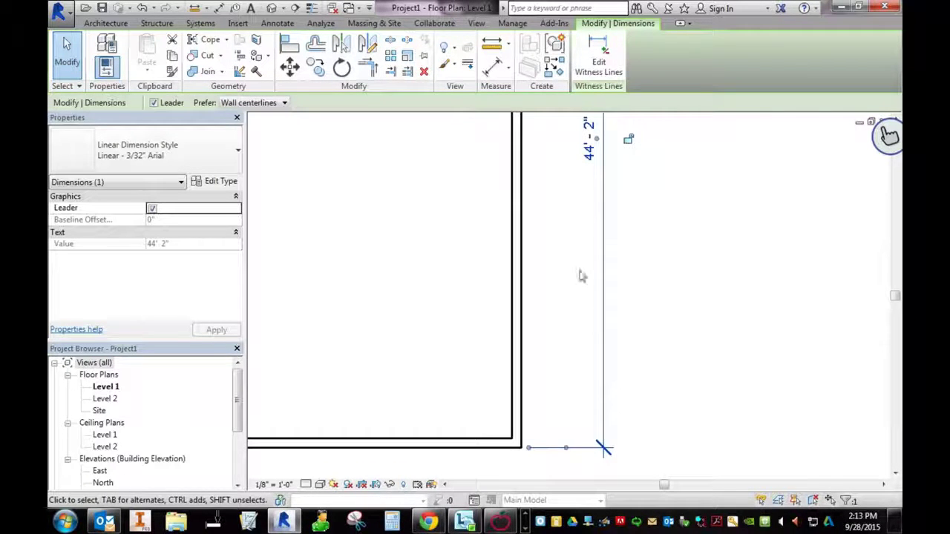
{"action": "middle_click_drag", "start_coordinate": [584, 168], "coordinate": [573, 282]}
{"action": "scroll", "coordinate": [572, 282], "scroll_direction": "down", "scroll_amount": 1}
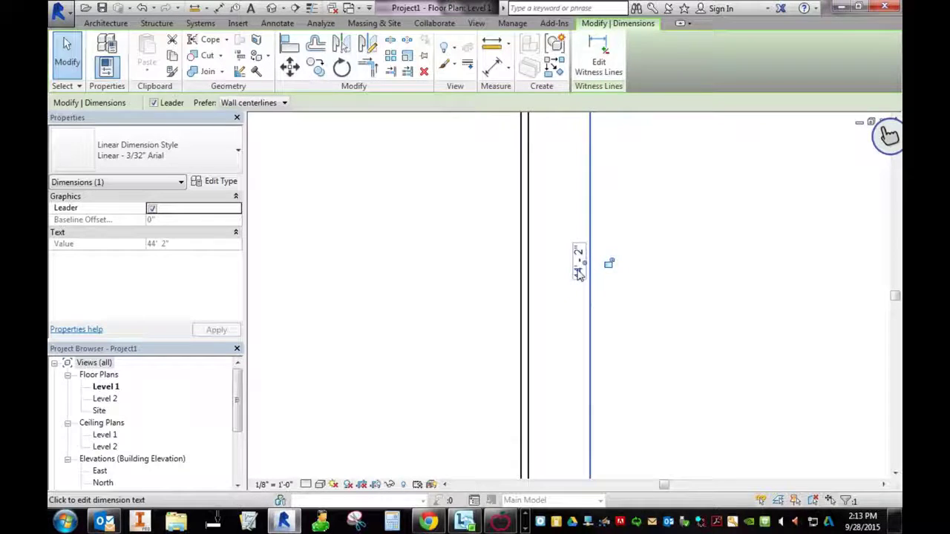
{"action": "left_click", "coordinate": [578, 269]}
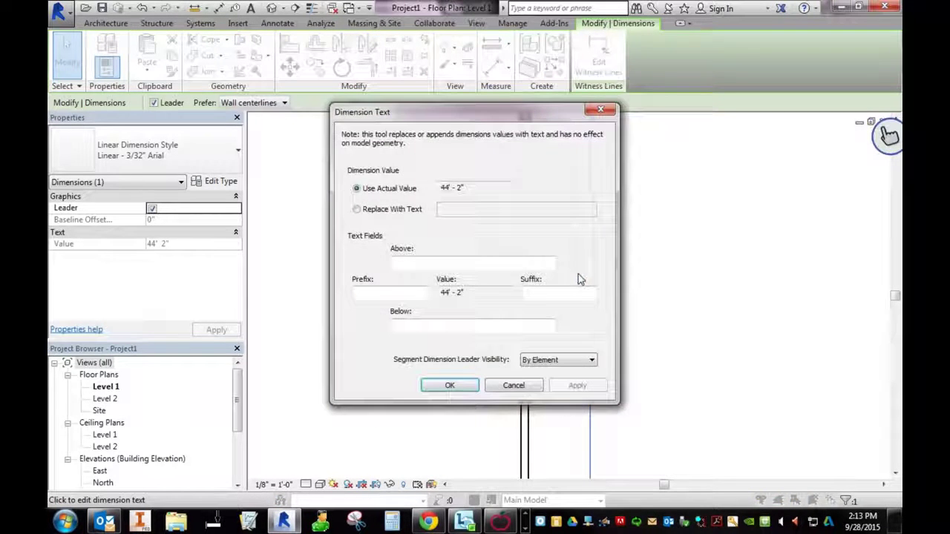
{"action": "left_click", "coordinate": [512, 386]}
{"action": "key", "text": "Escape"}
{"action": "scroll", "coordinate": [578, 331], "scroll_direction": "down", "scroll_amount": 2}
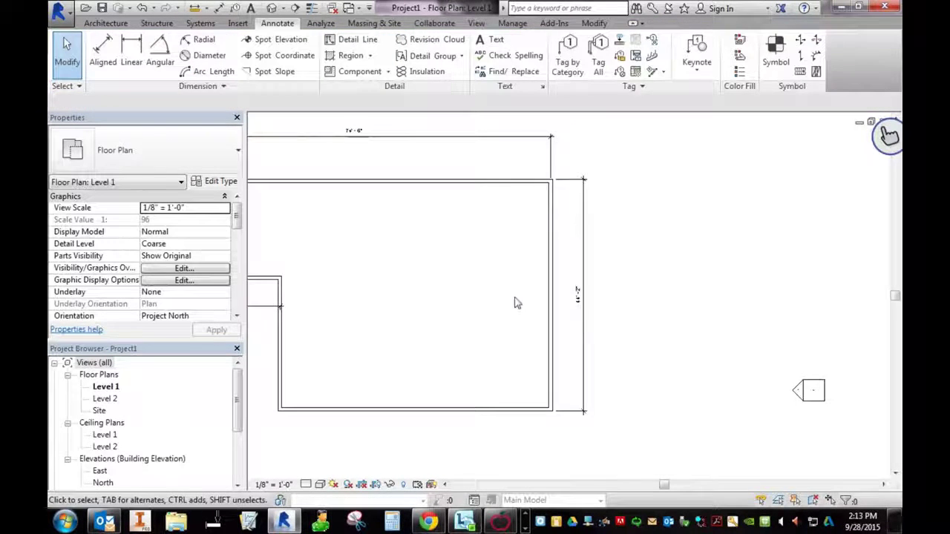
Move the top wall by changing its 44' 2" temporary dimension to 44' 6".
{"action": "middle_click_drag", "start_coordinate": [515, 303], "coordinate": [598, 299]}
{"action": "left_click", "coordinate": [566, 196]}
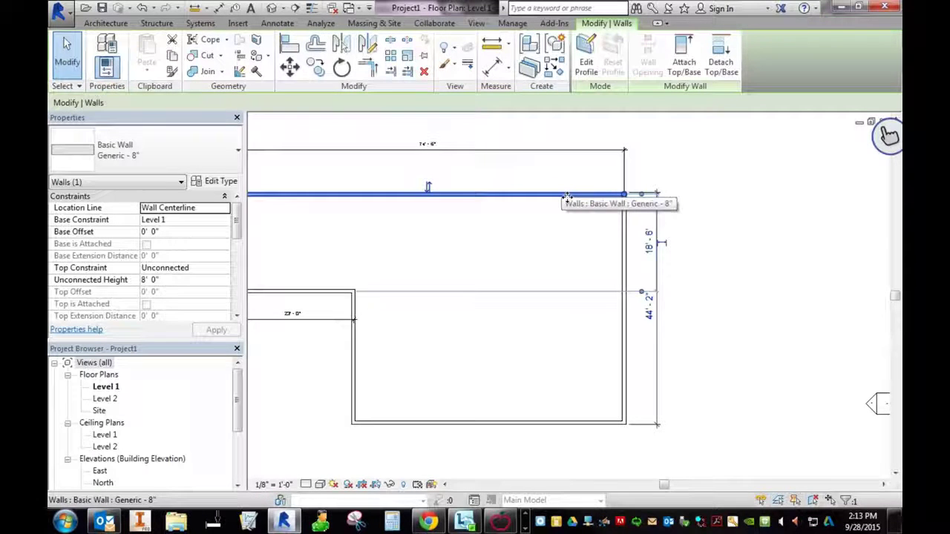
{"action": "left_click", "coordinate": [650, 318]}
{"action": "type", "text": "4"}
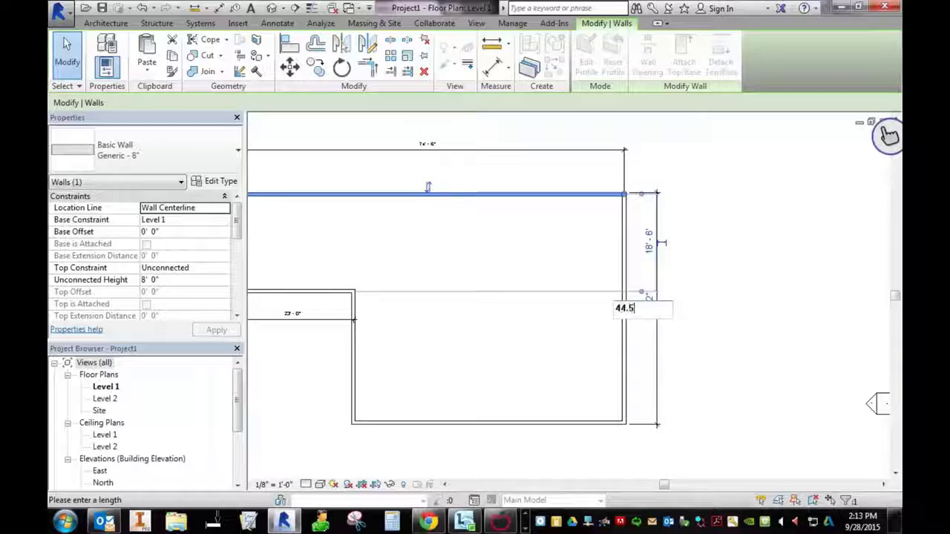
{"action": "type", "text": "4.5"}
{"action": "key", "text": "Return"}
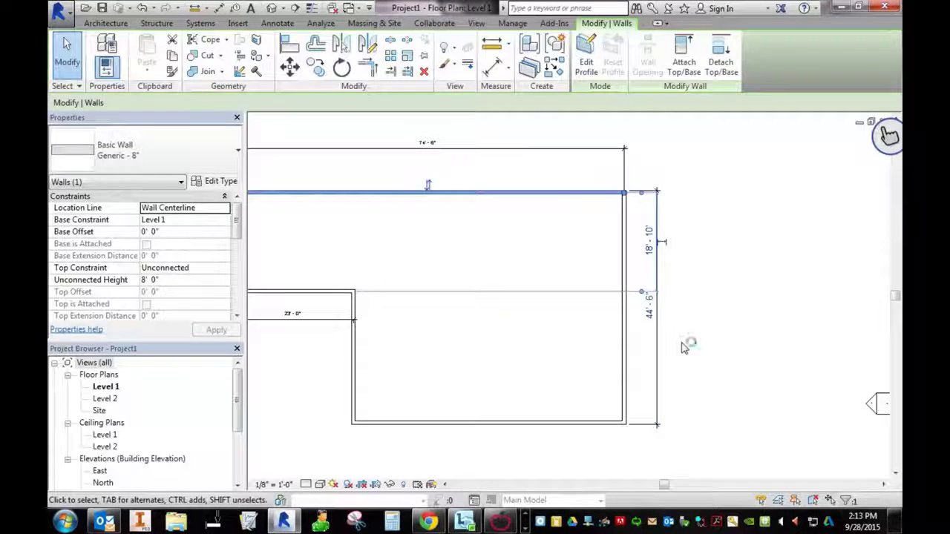
{"action": "left_click", "coordinate": [684, 349]}
{"action": "middle_click_drag", "start_coordinate": [457, 280], "coordinate": [564, 280]}
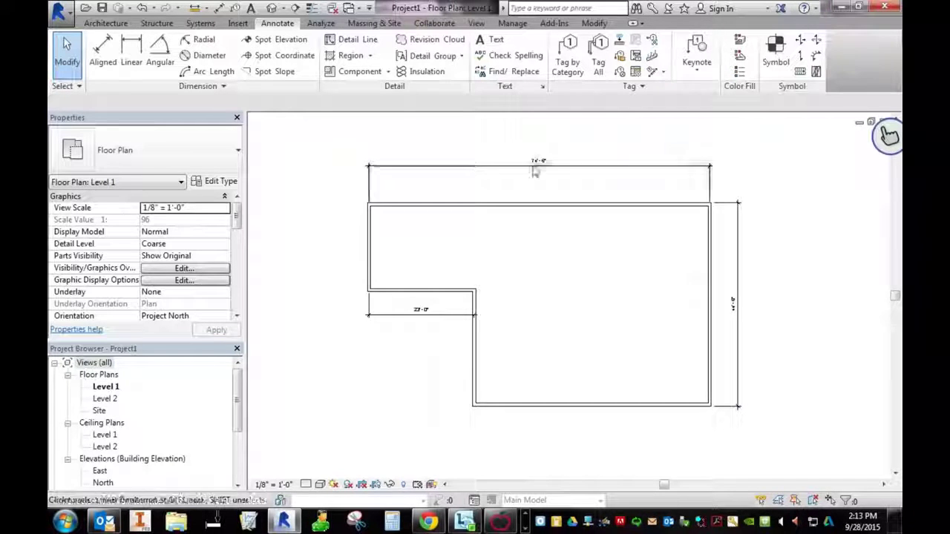
Select the vertical 44'-6" dimension so its padlock appears, with the whole plan in view.
{"action": "scroll", "coordinate": [764, 303], "scroll_direction": "up", "scroll_amount": 2}
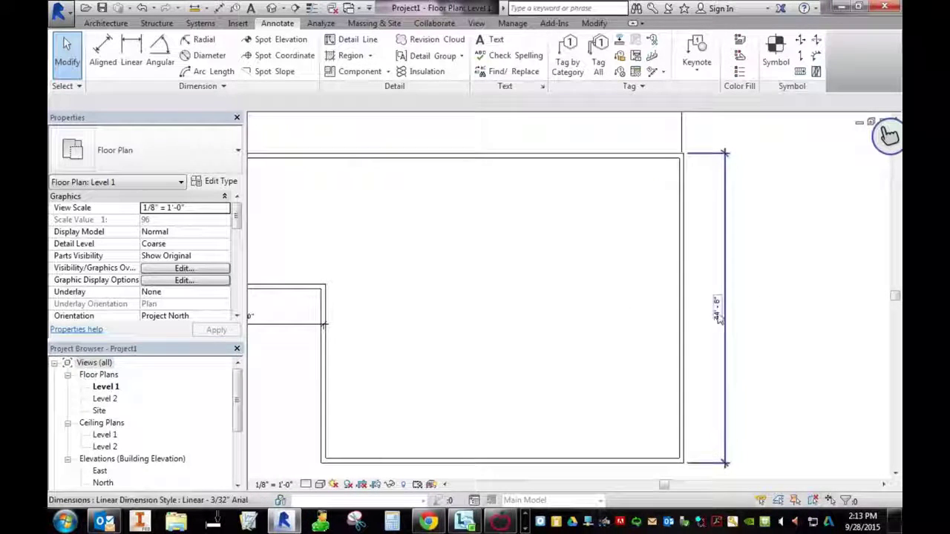
{"action": "left_click", "coordinate": [717, 317]}
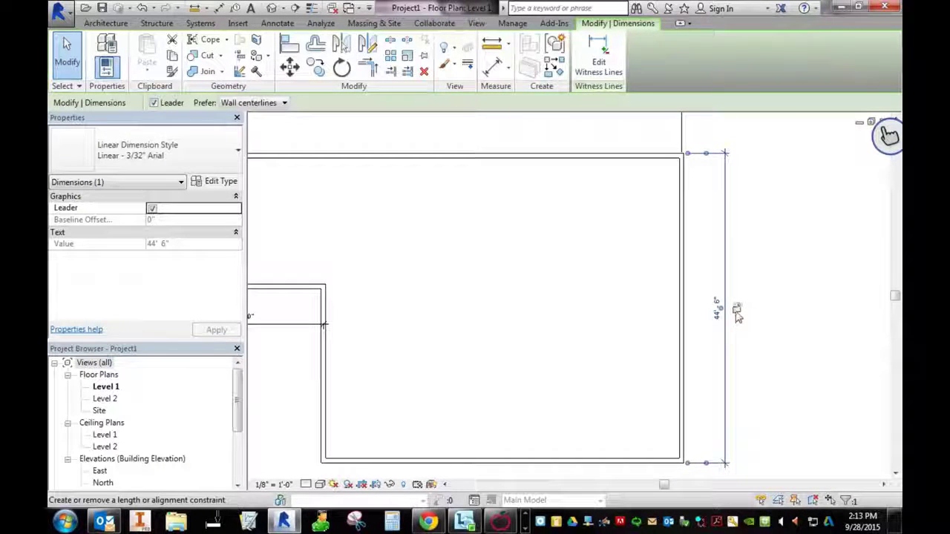
{"action": "scroll", "coordinate": [653, 338], "scroll_direction": "down", "scroll_amount": 3}
{"action": "middle_click_drag", "start_coordinate": [654, 334], "coordinate": [681, 319]}
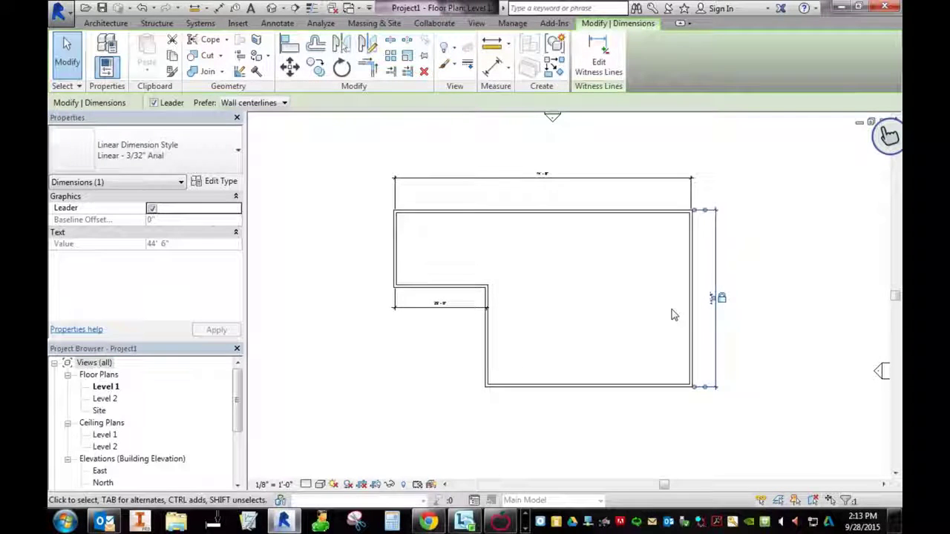